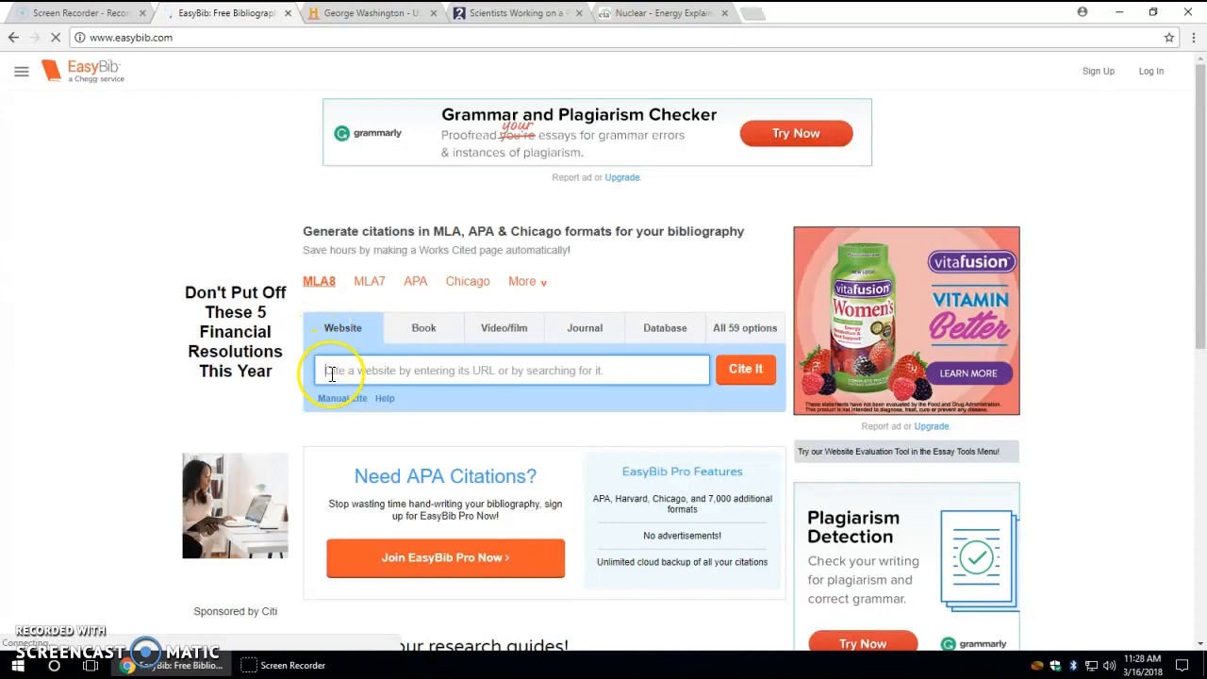
Look at the Book citation search on EasyBib and return to the Website source type
left_click(421, 340)
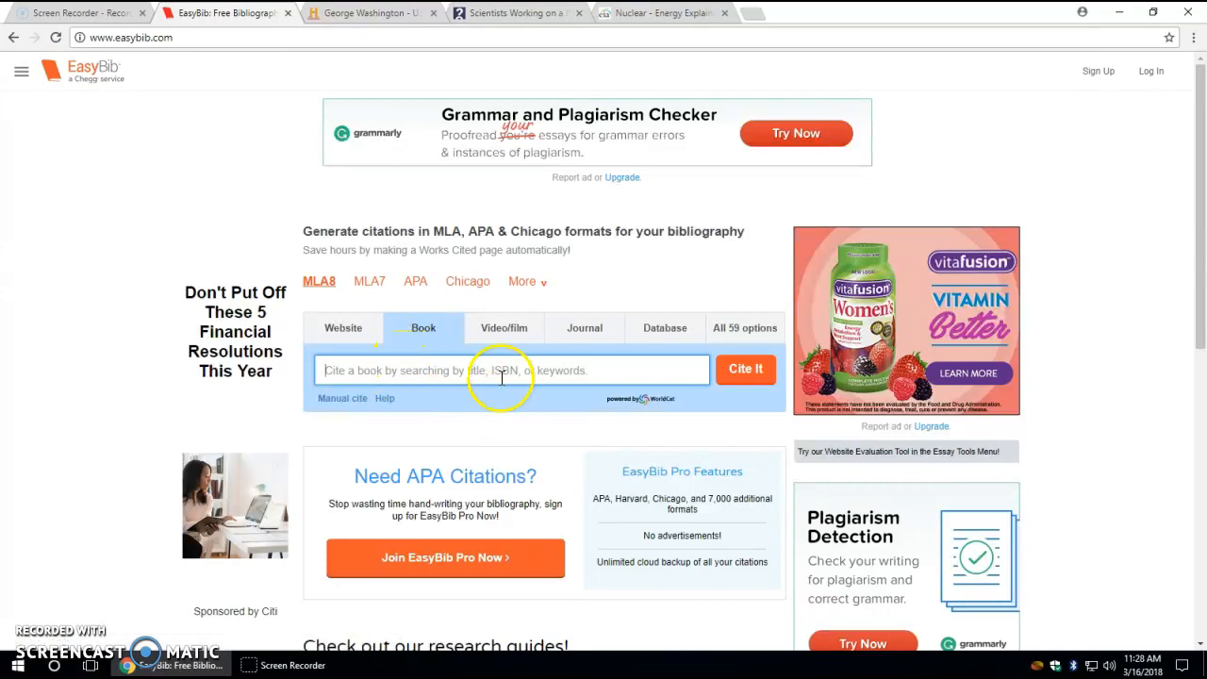
left_click(337, 341)
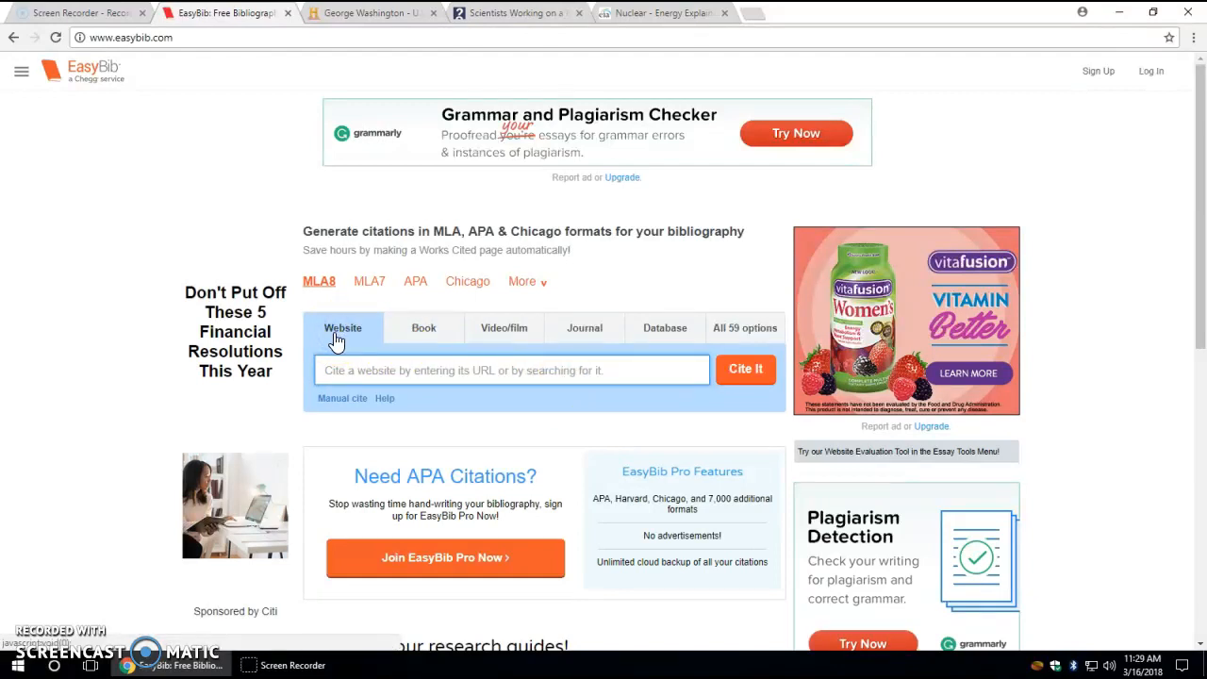
Open the History.com George Washington article and examine its web address and opening content
left_click(351, 14)
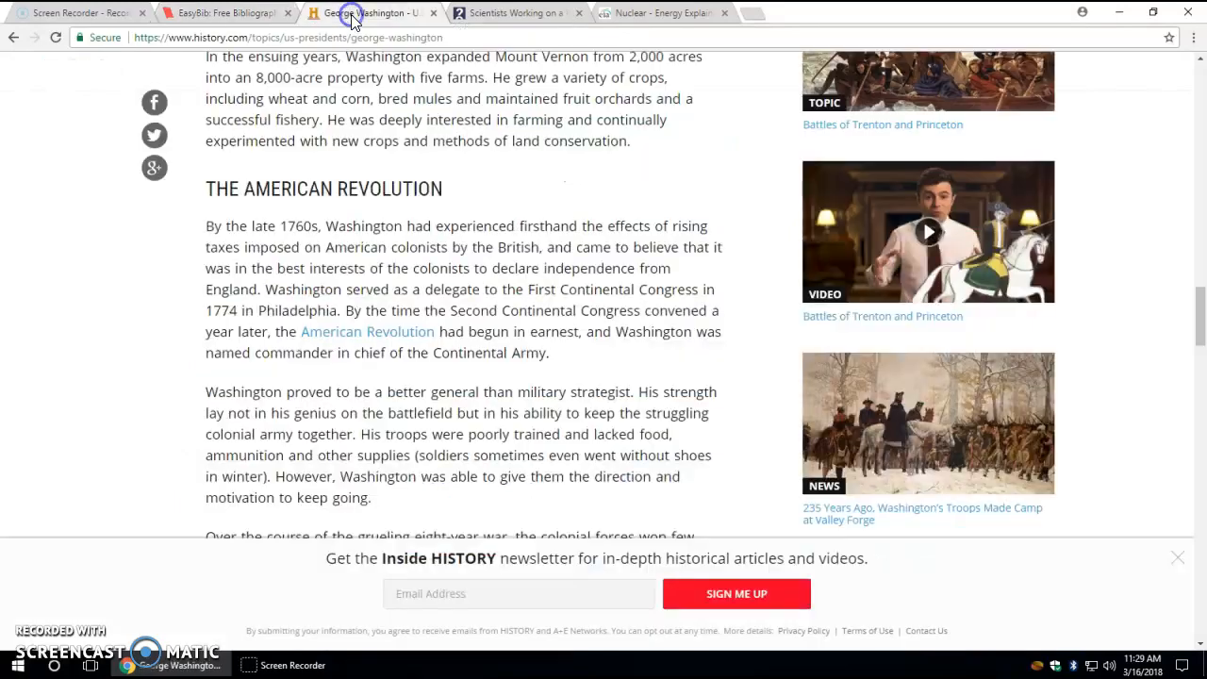
left_click_drag(1200, 320, 1174, 102)
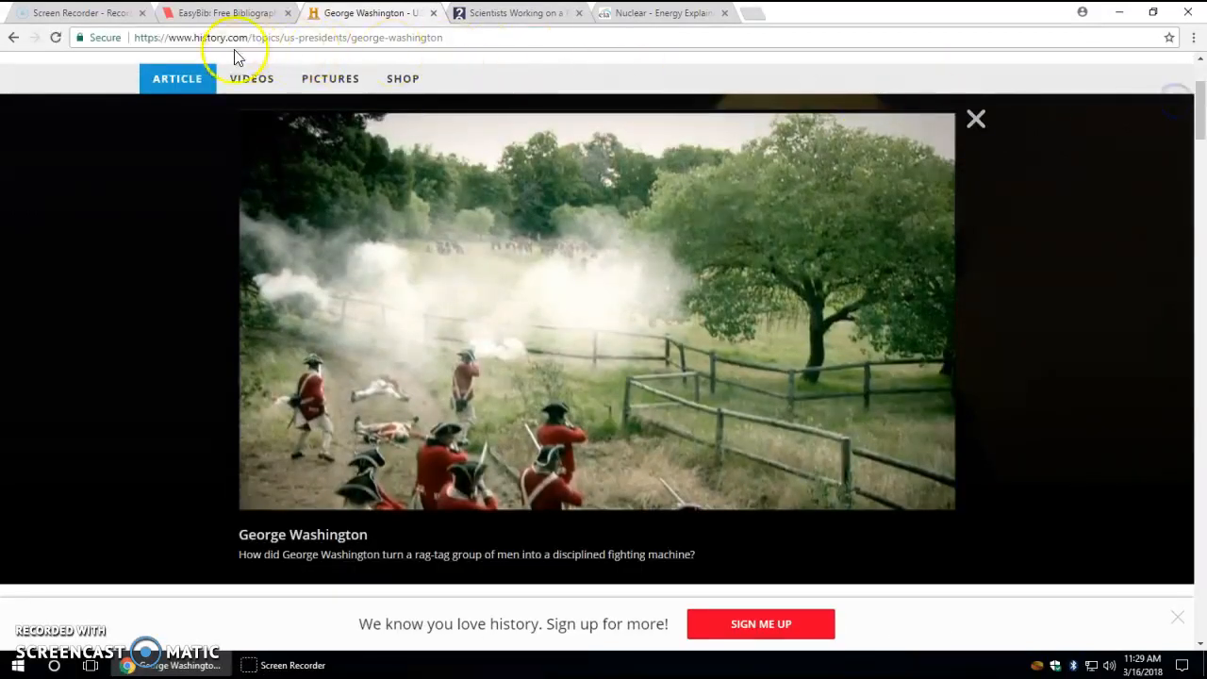
left_click(261, 39)
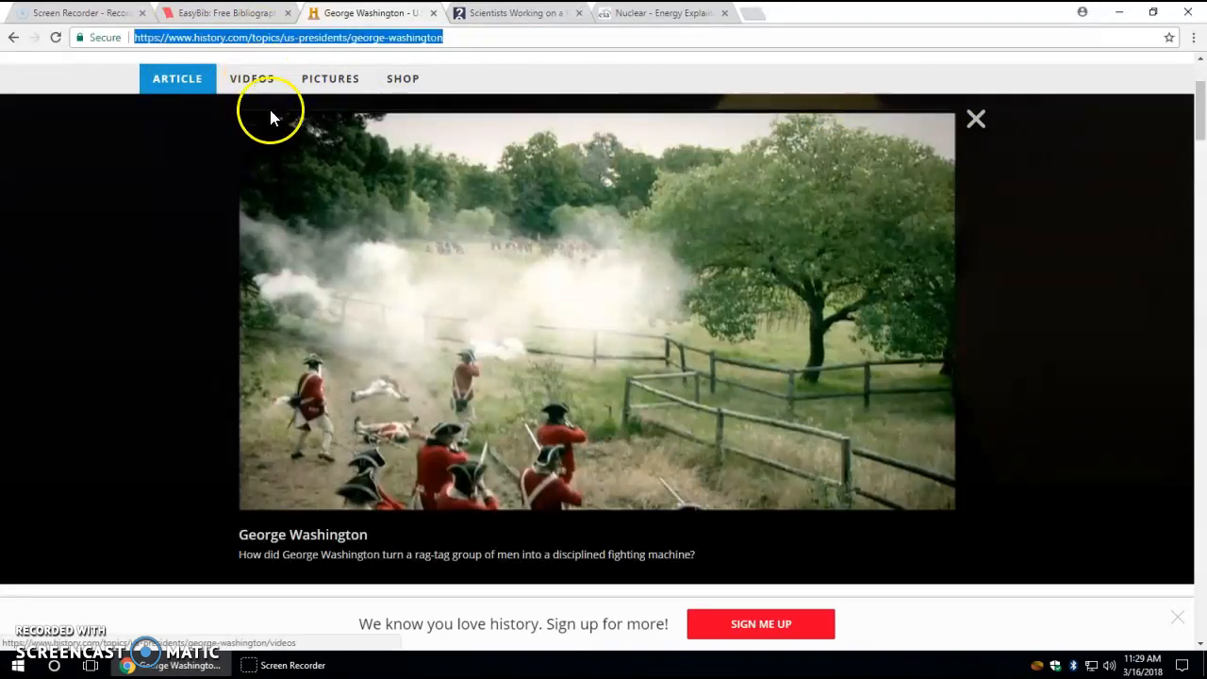
left_click(273, 244)
scroll(273, 244, "down", 3)
scroll(274, 251, "down", 2)
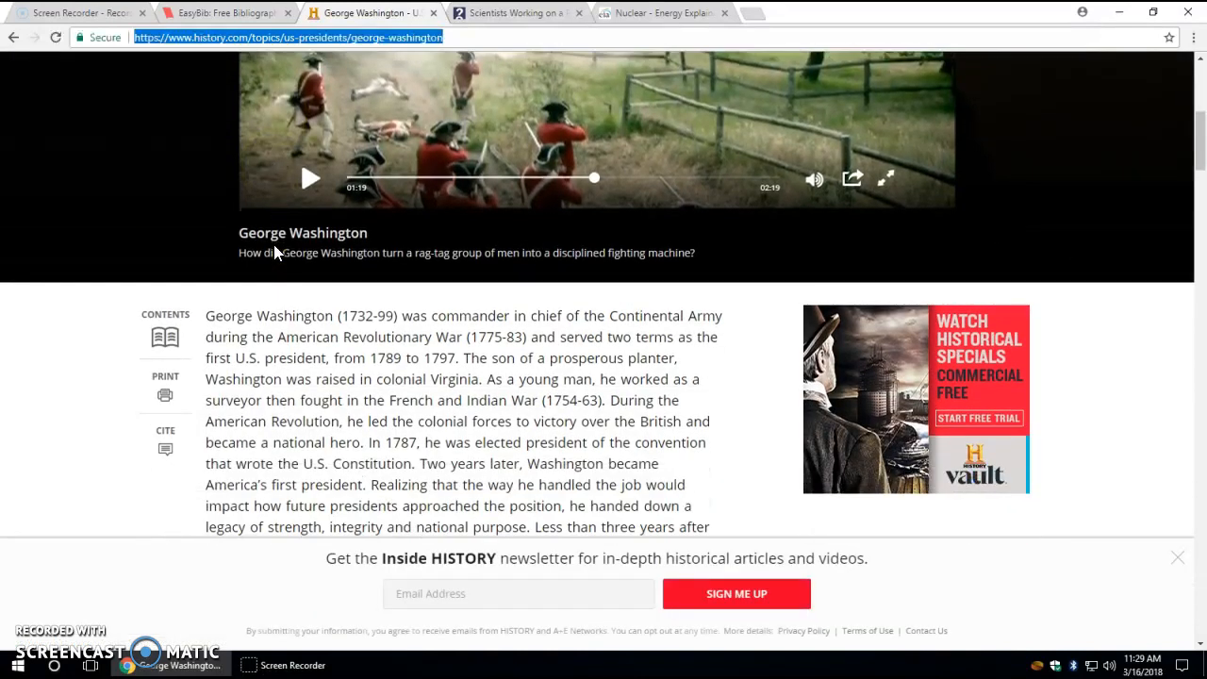
left_click(269, 224)
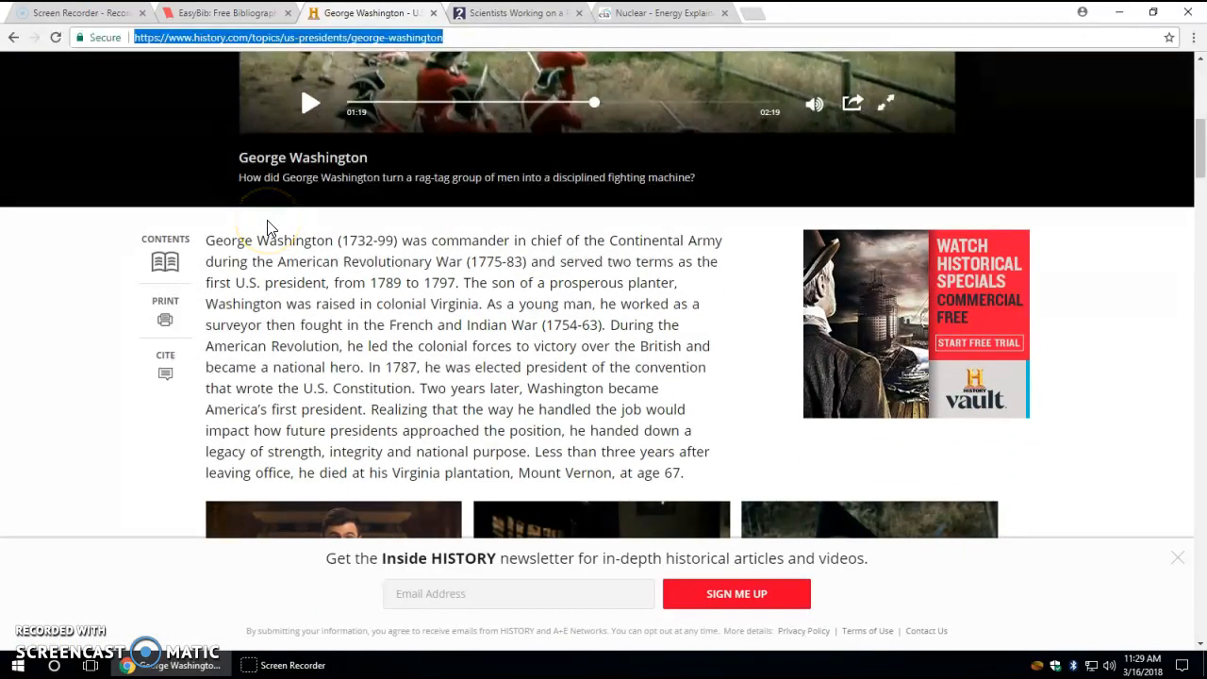
Look through the George Washington article for its built-in Cite tool, view the article details, and close them
left_click(188, 13)
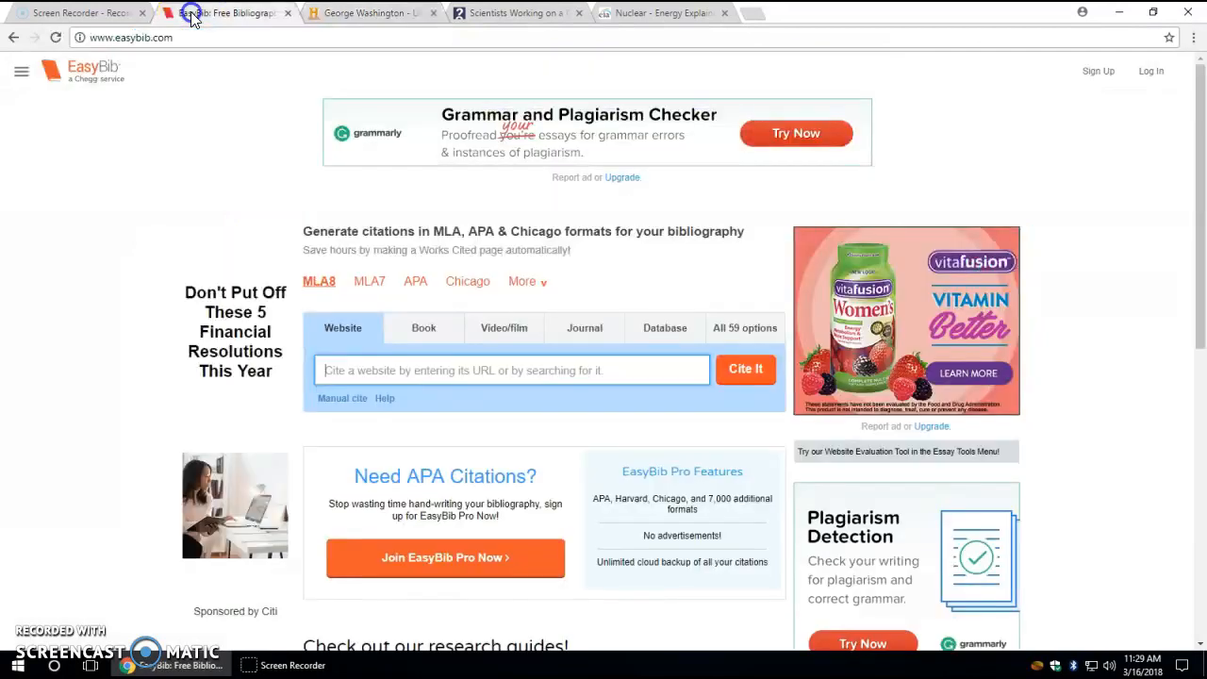
left_click(334, 16)
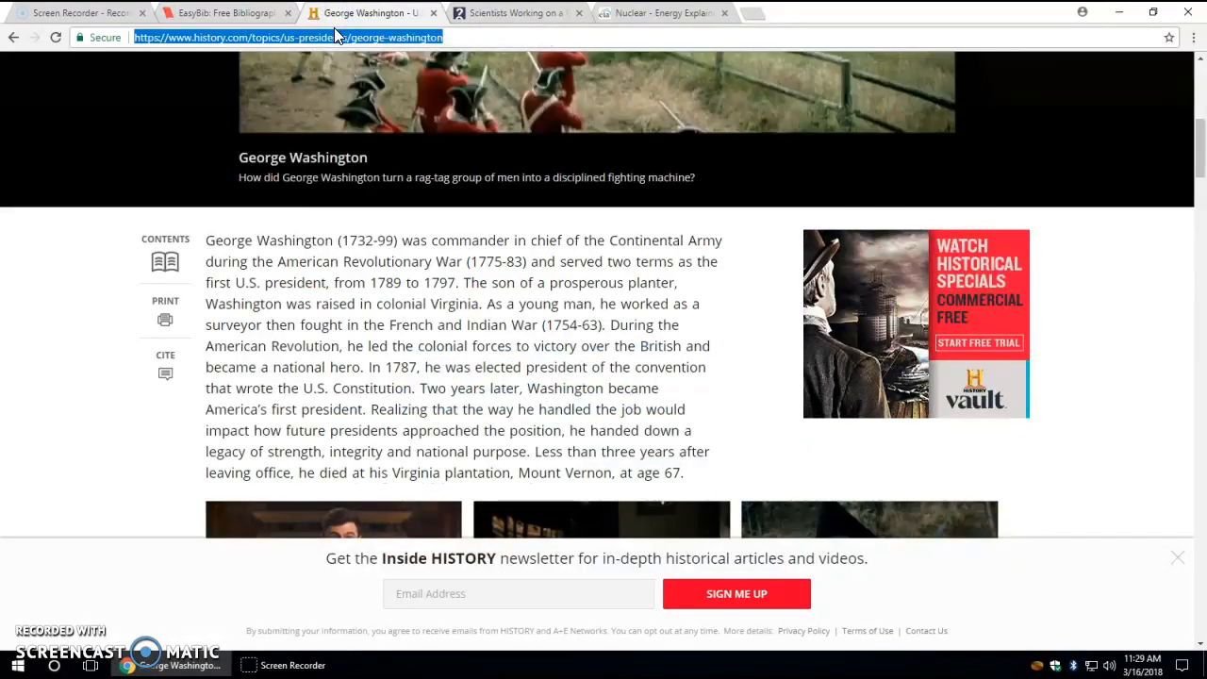
left_click(313, 141)
scroll(418, 296, "up", 5)
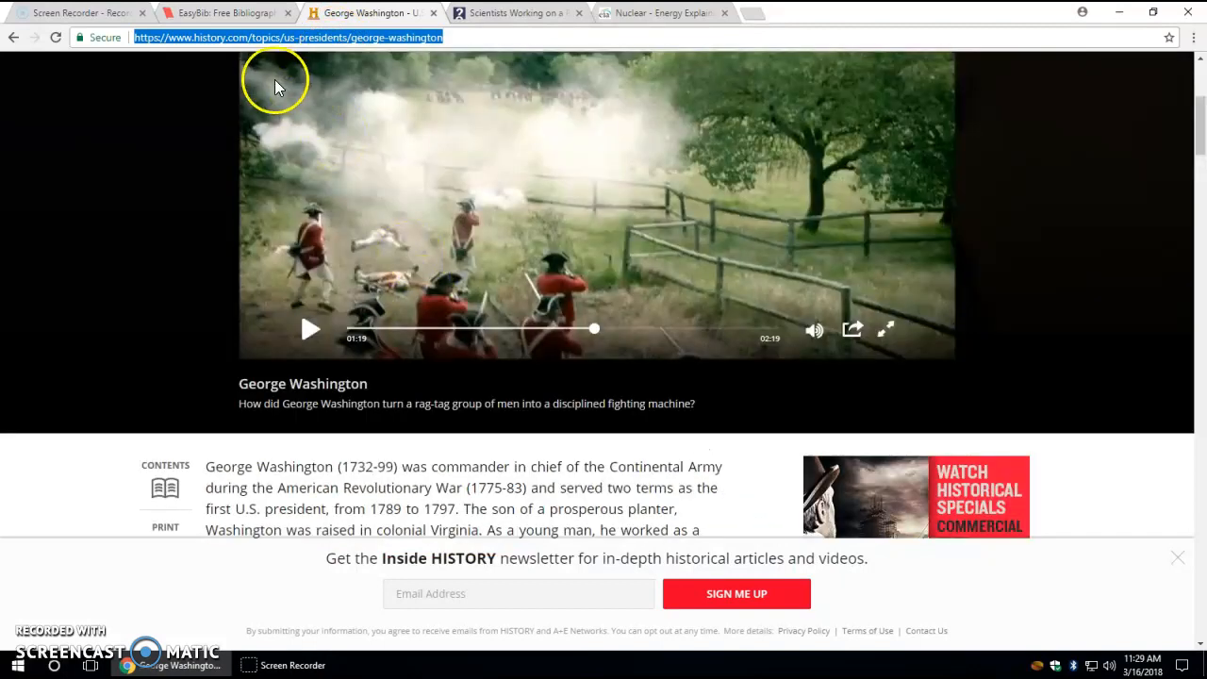
scroll(340, 236, "down", 15)
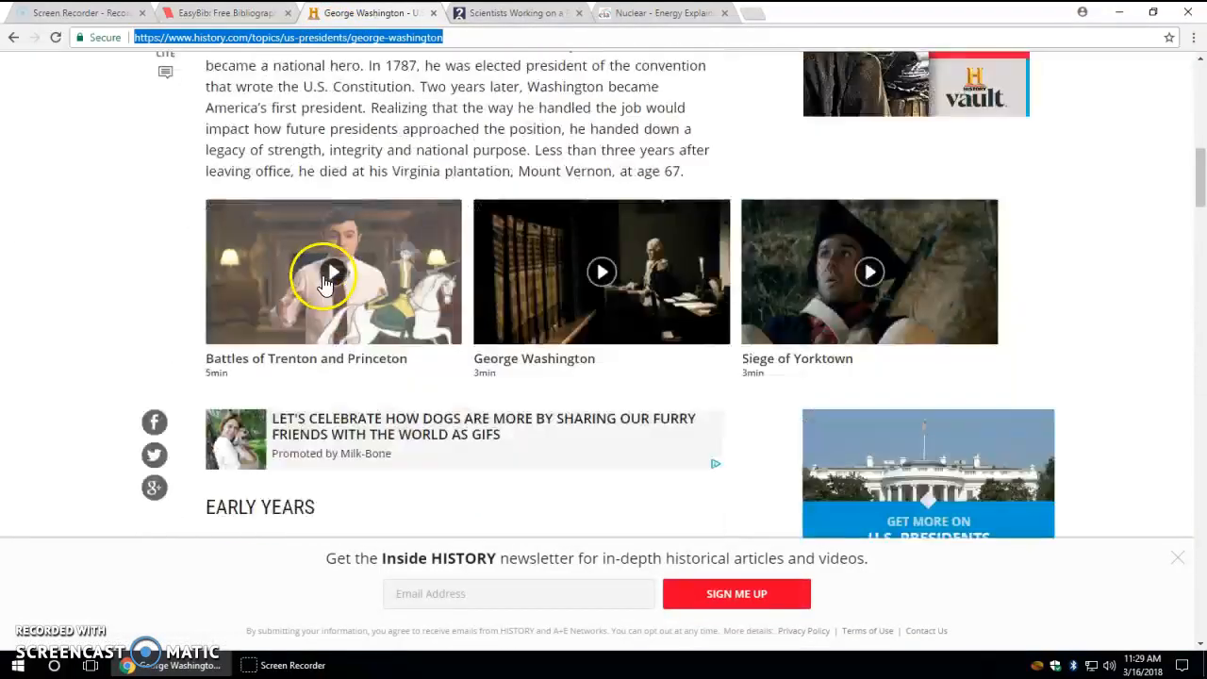
scroll(326, 288, "down", 3)
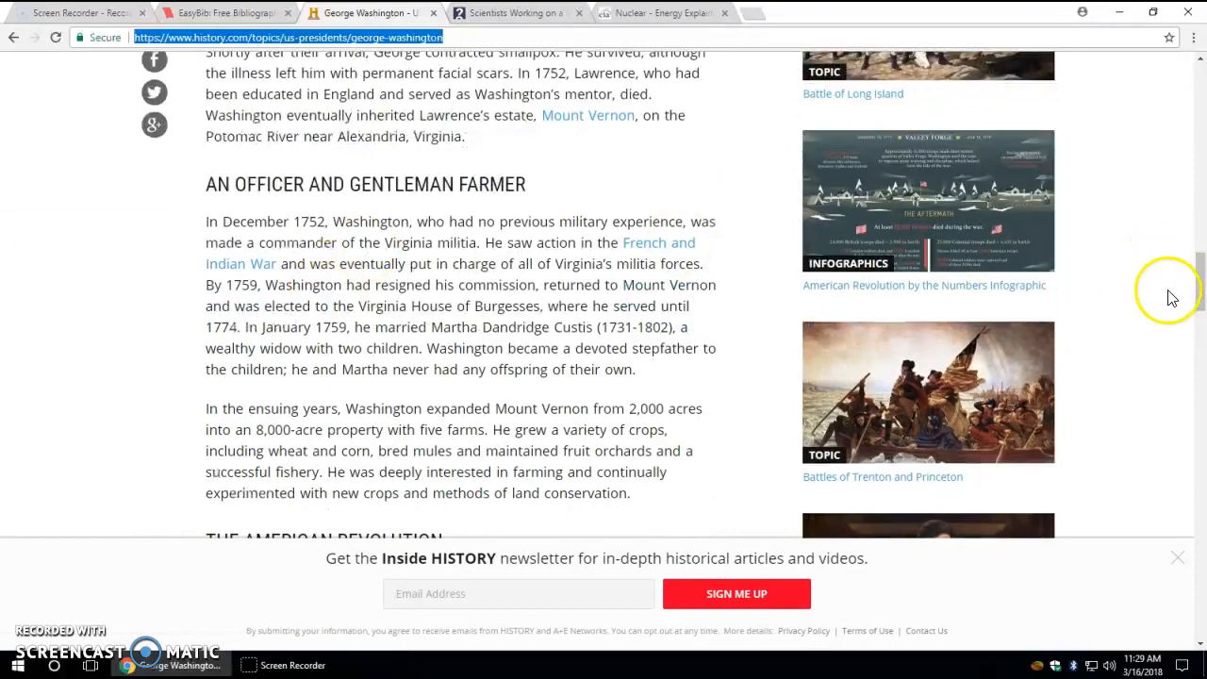
left_click_drag(1197, 271, 1131, 148)
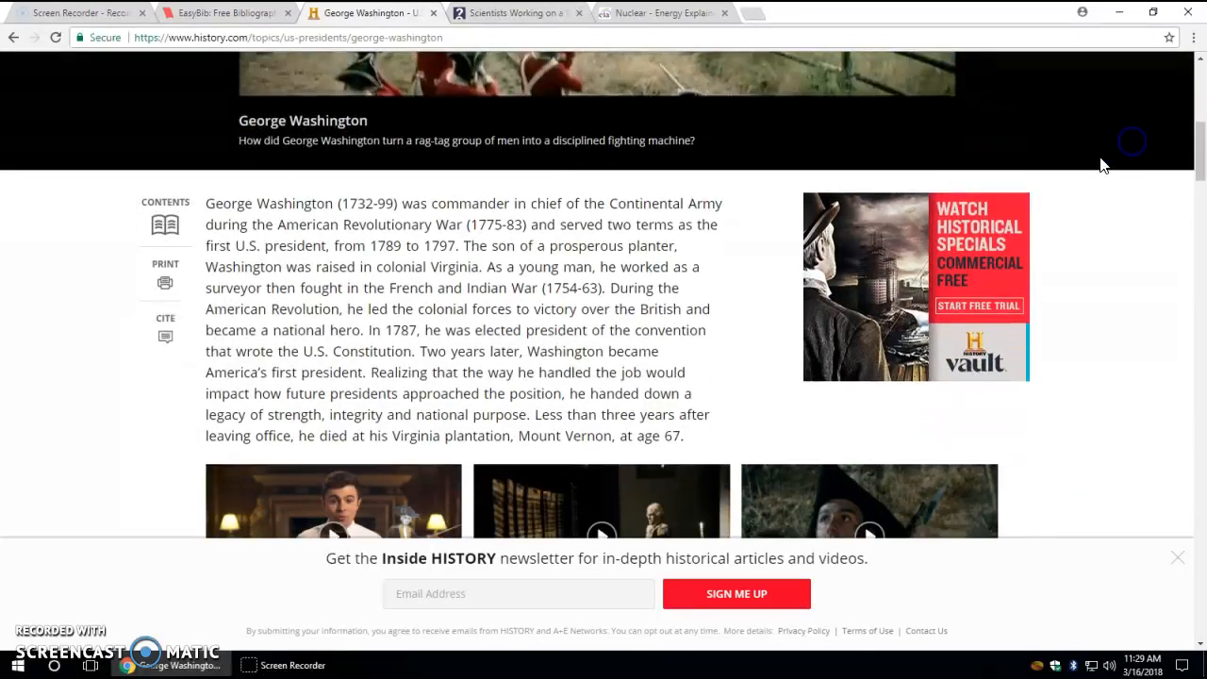
left_click(165, 339)
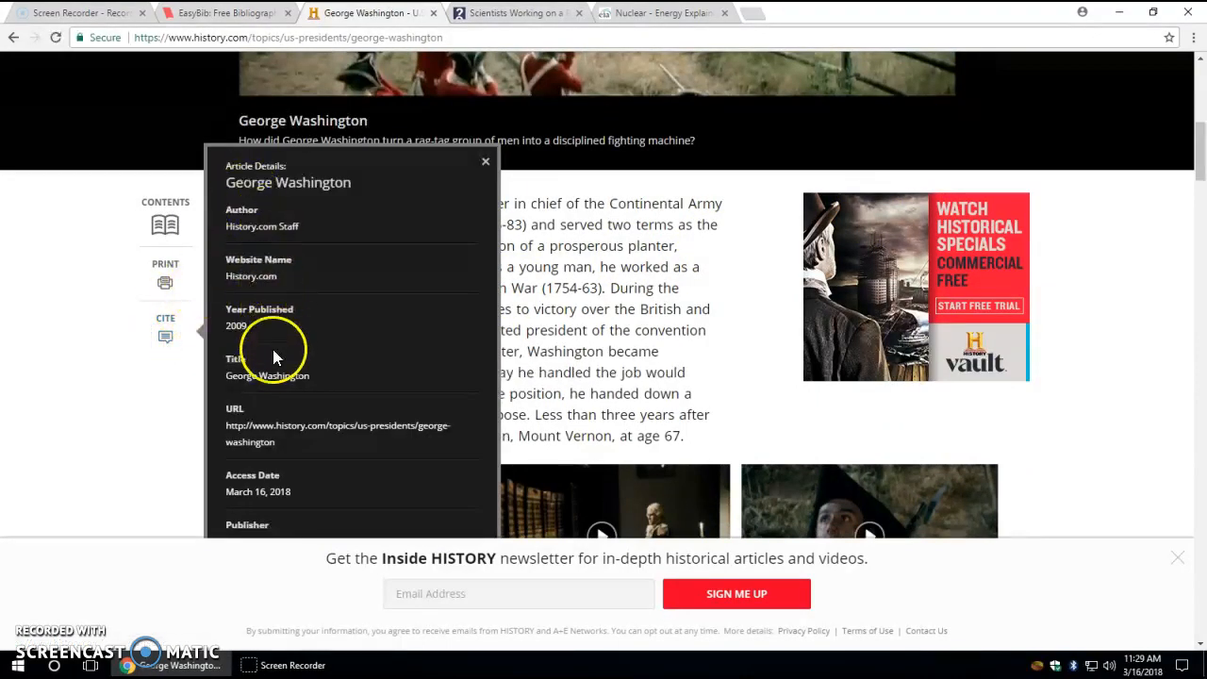
scroll(272, 354, "down", 1)
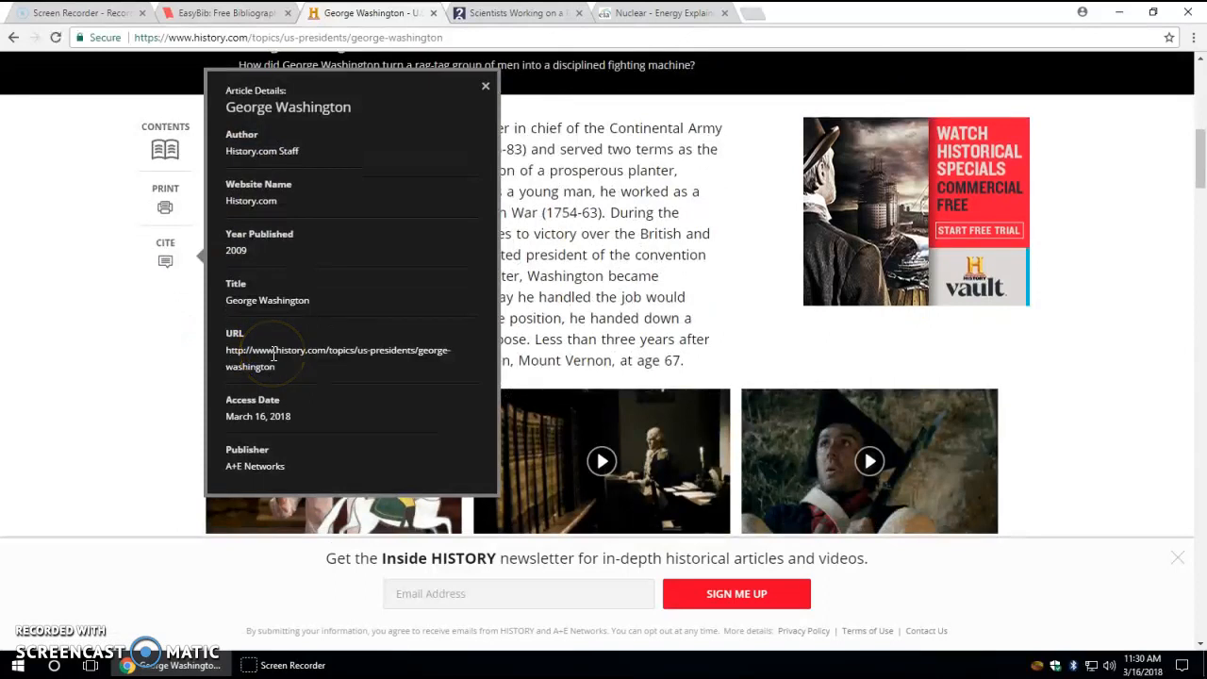
left_click(130, 360)
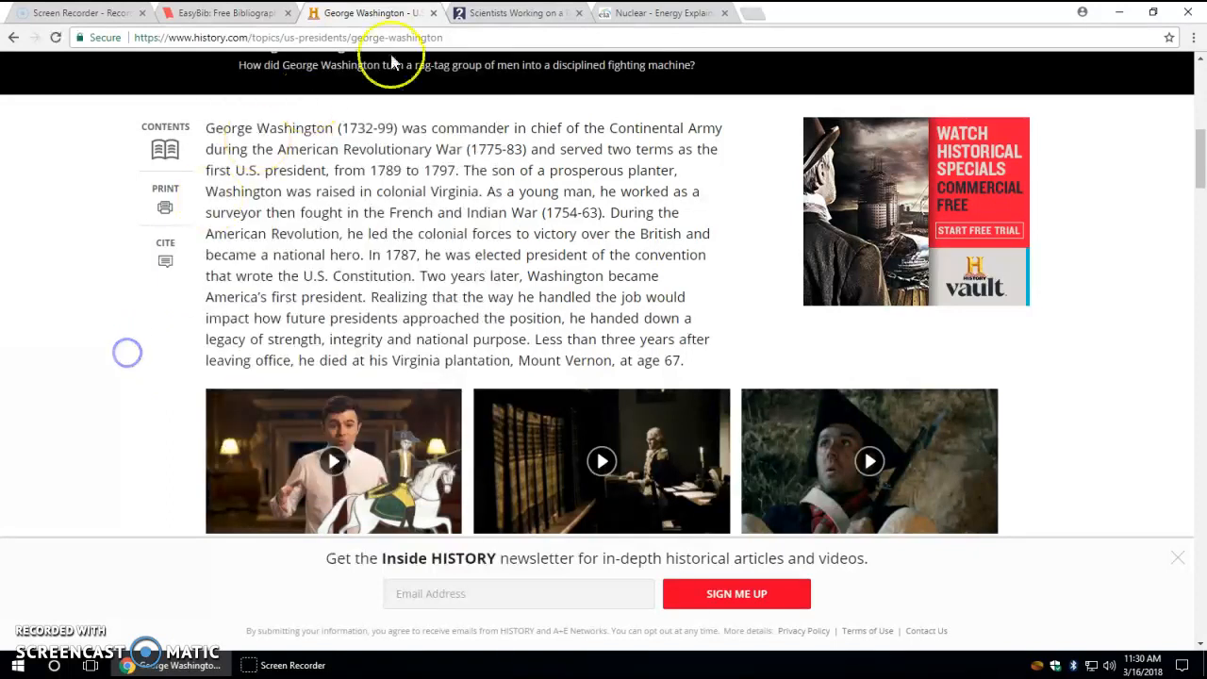
Find and display the Citation & Date information for the HowStuffWorks article "Scientists Working on a Periodic Table for Ecology"
left_click(538, 15)
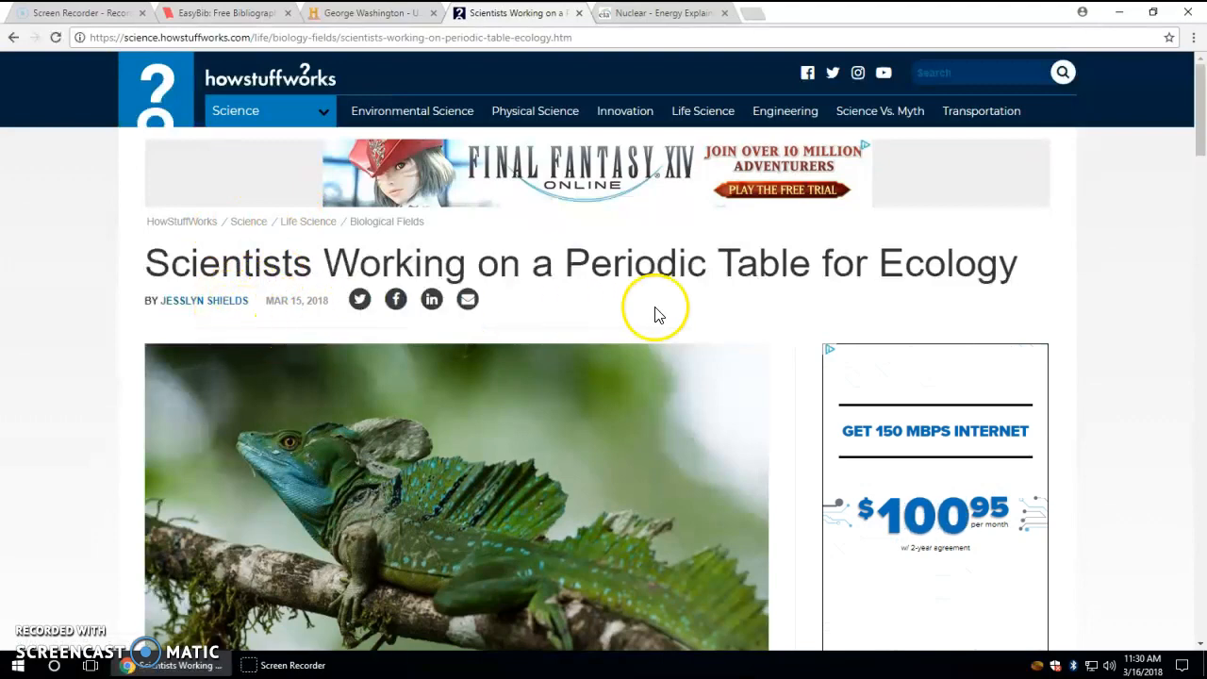
scroll(771, 329, "down", 3)
scroll(771, 329, "down", 6)
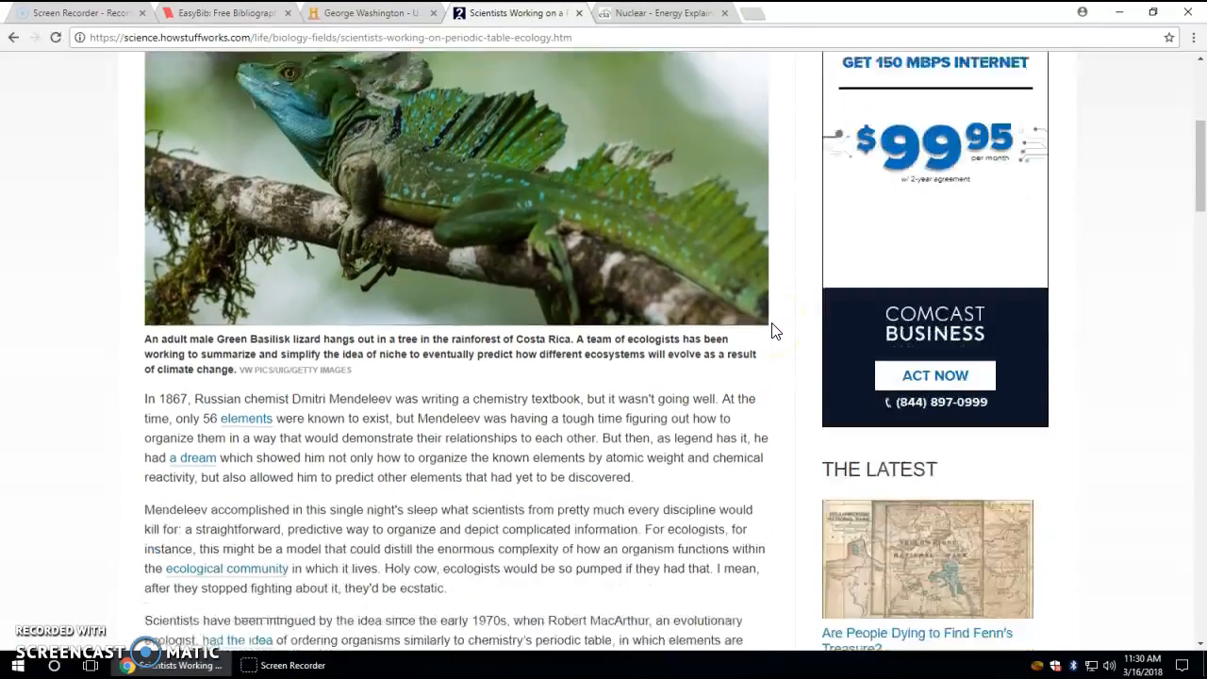
scroll(771, 329, "down", 15)
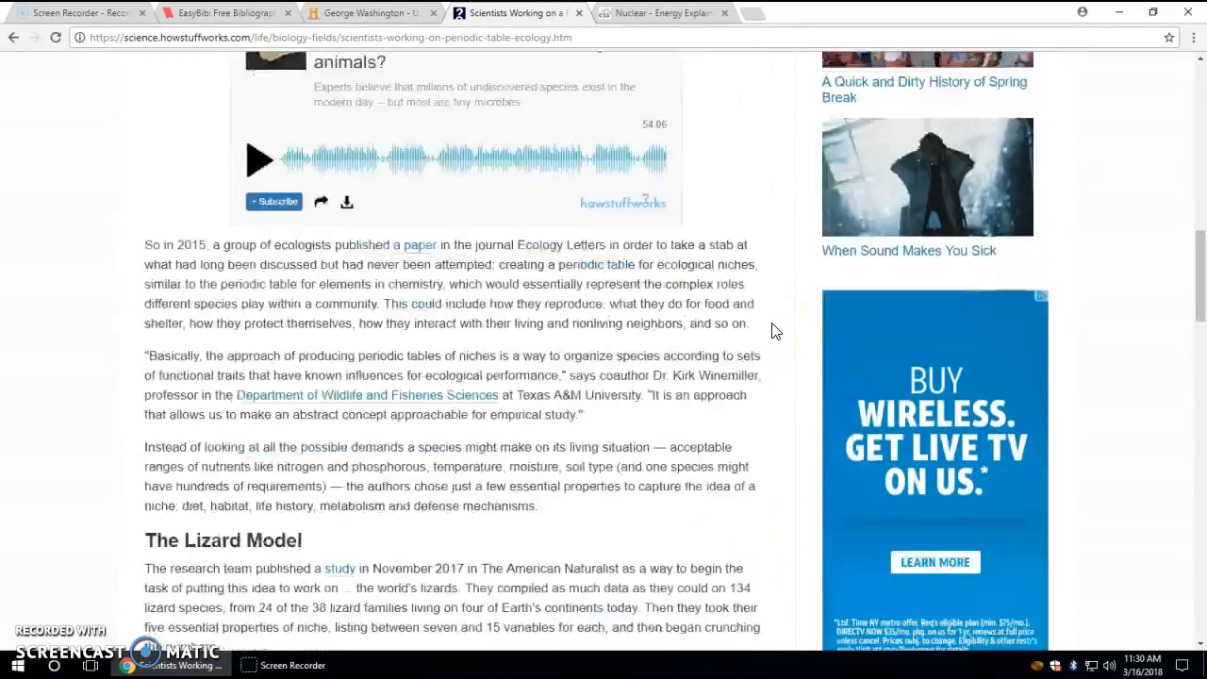
scroll(771, 329, "down", 4)
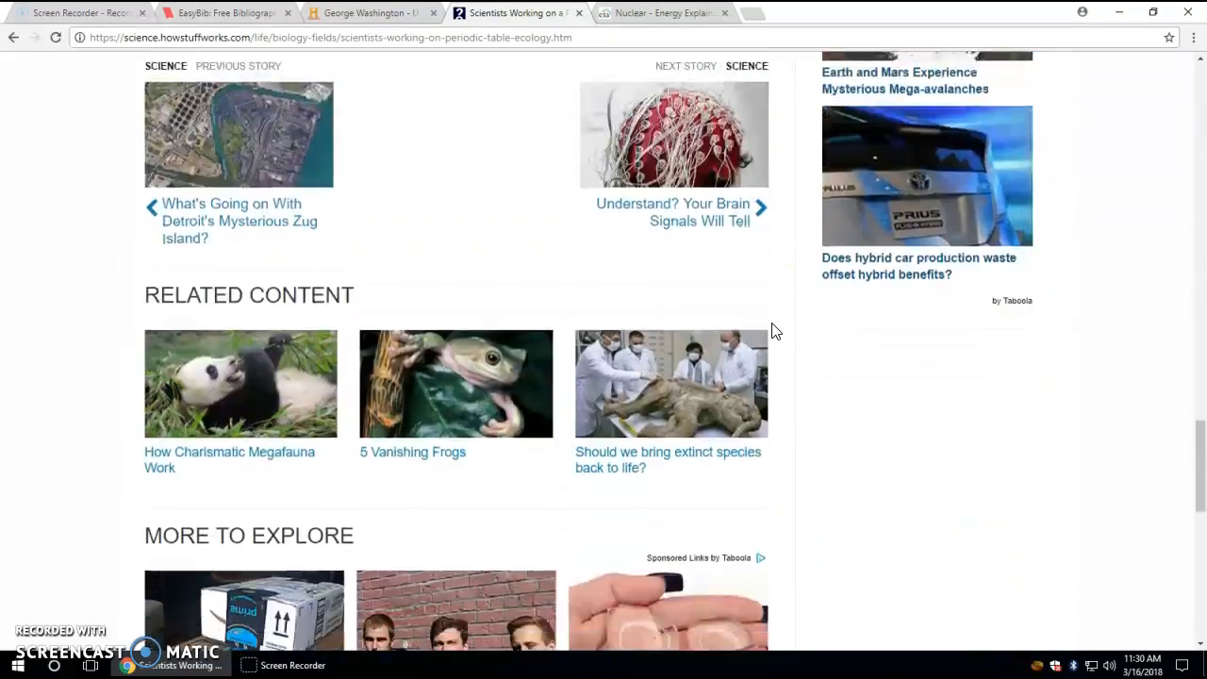
scroll(770, 329, "up", 6)
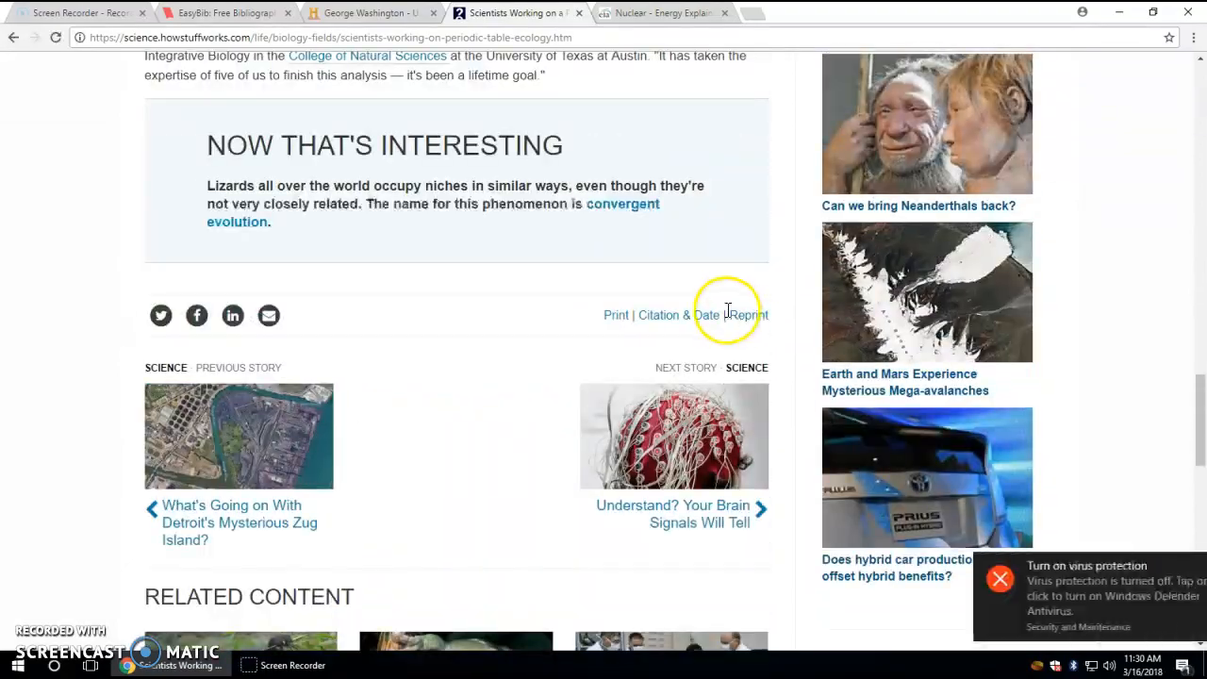
left_click(665, 317)
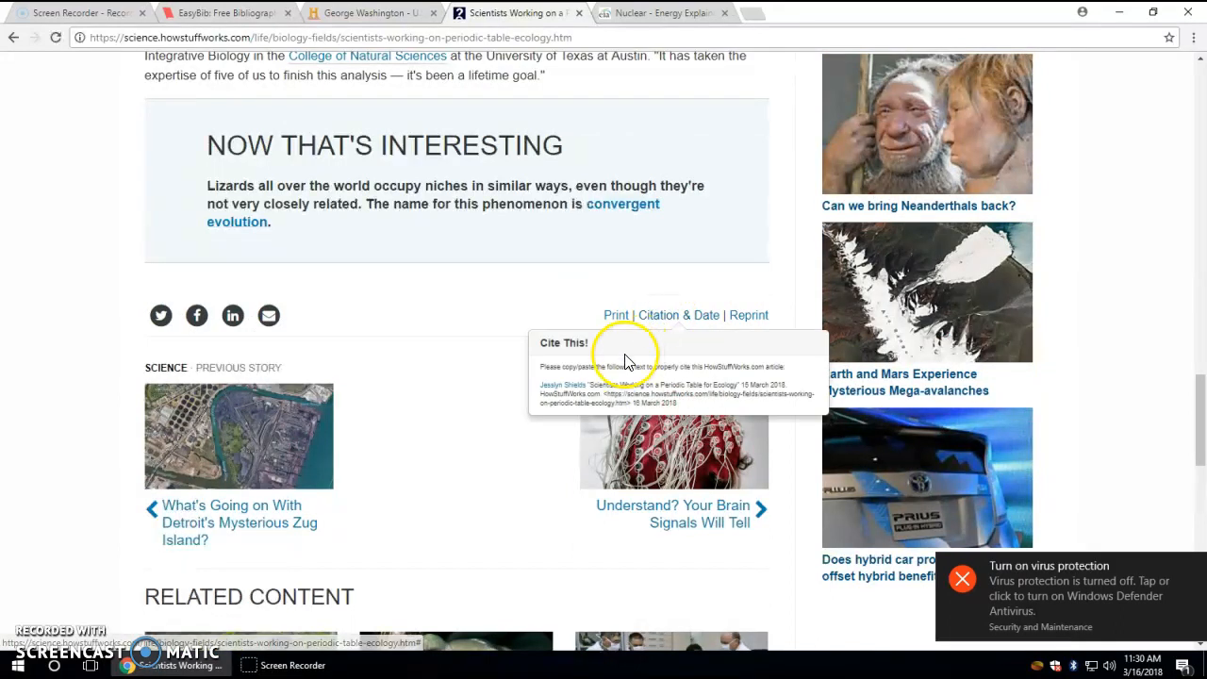
Highlight the ready-made citation text in the Cite This! pop-up and clear the selection
left_click_drag(677, 404, 516, 360)
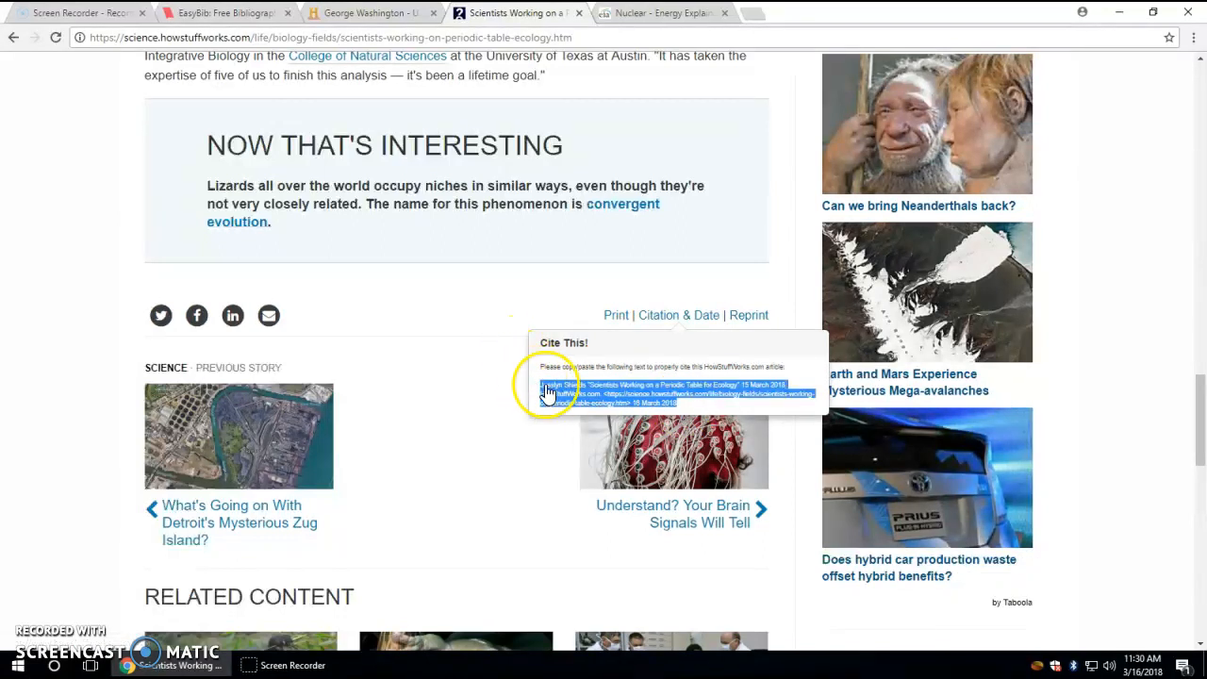
left_click(465, 434)
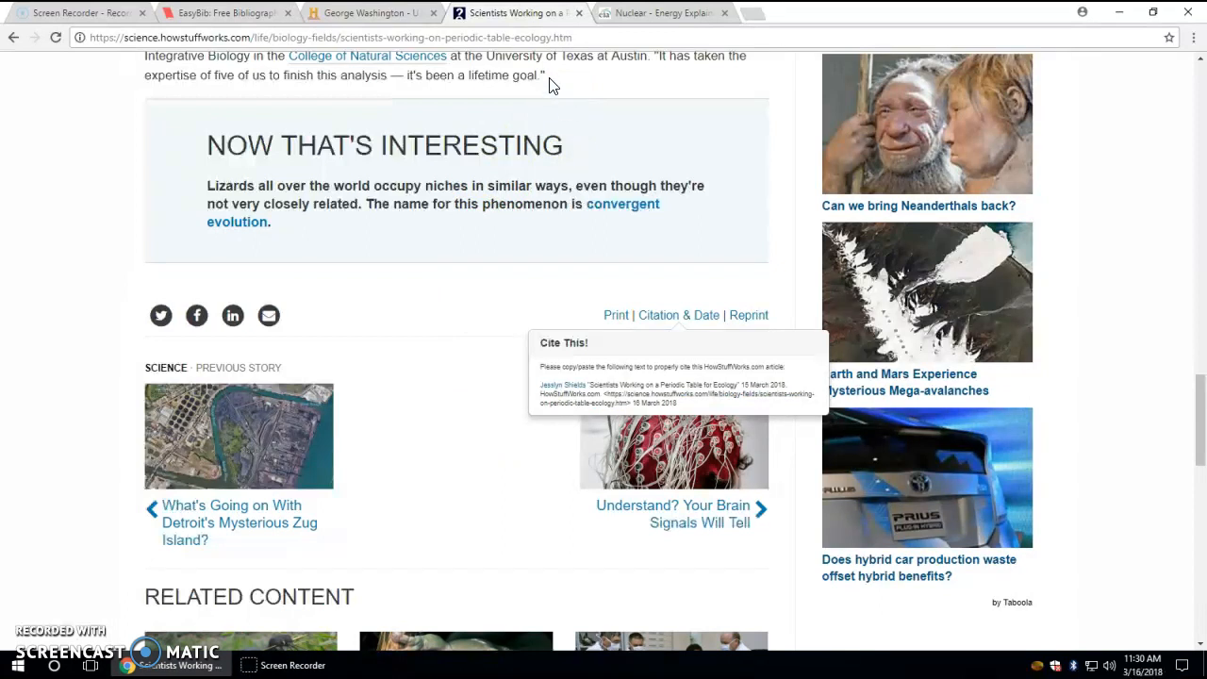
left_click(552, 76)
Review EasyBib's website citation field and check the EIA Nuclear Explained page from bottom to top for citation information
left_click(219, 13)
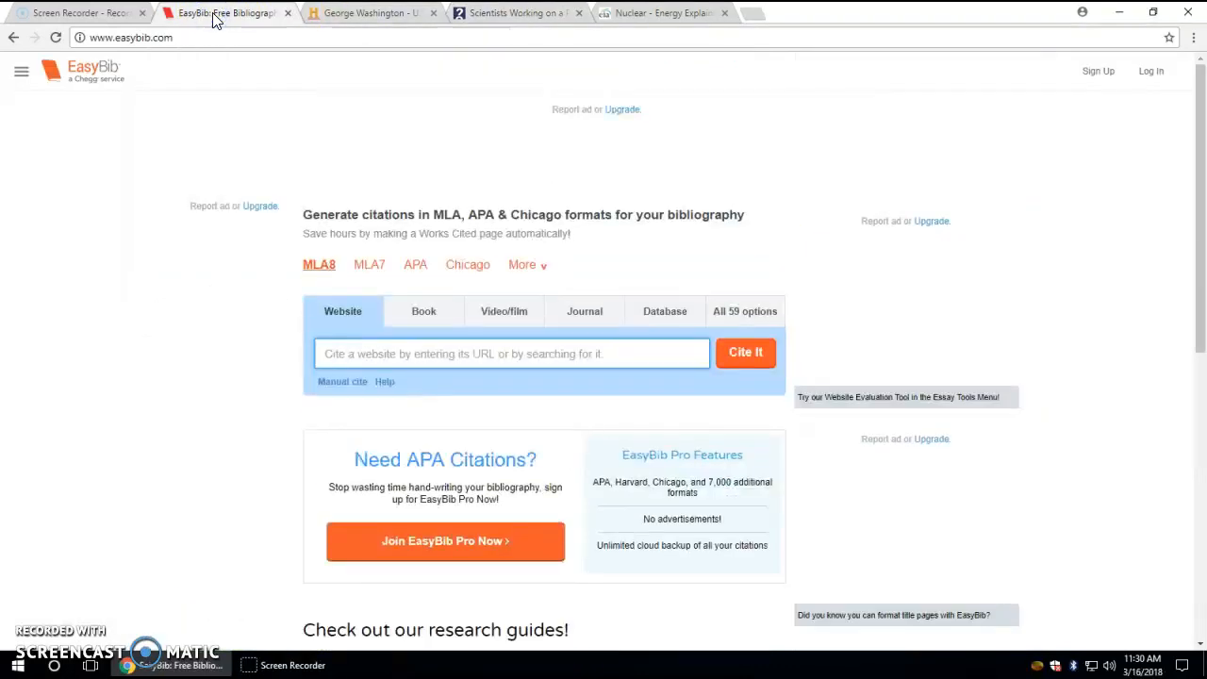
left_click(229, 30)
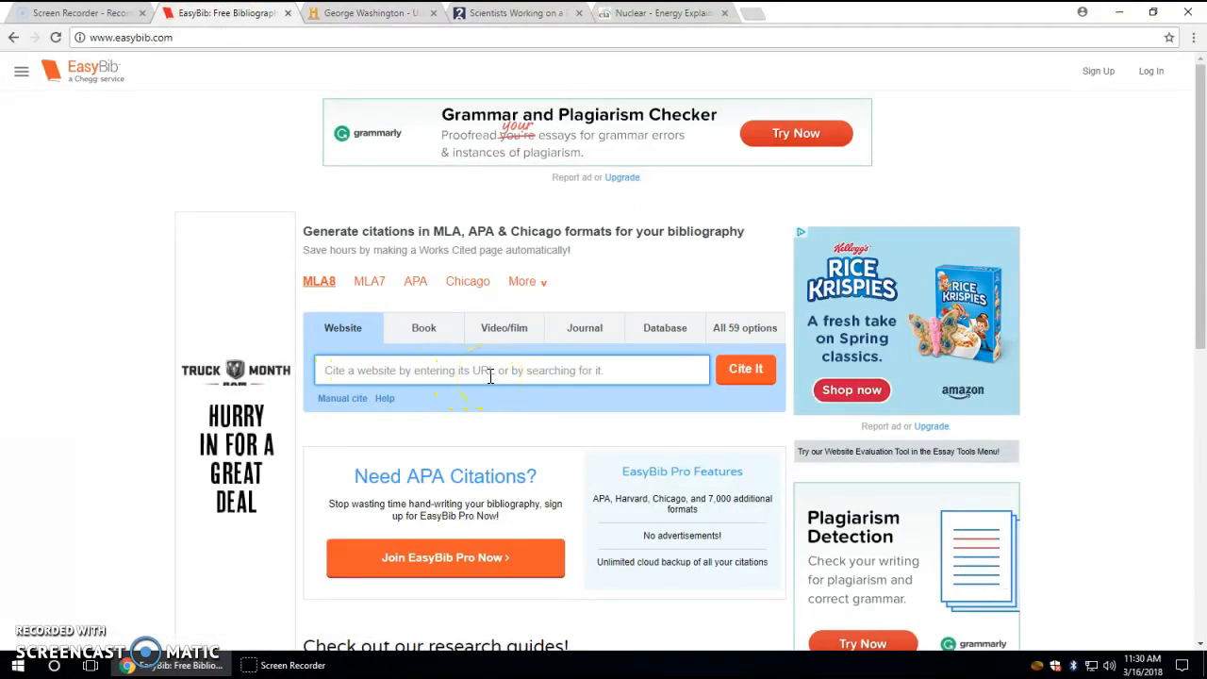
left_click(634, 21)
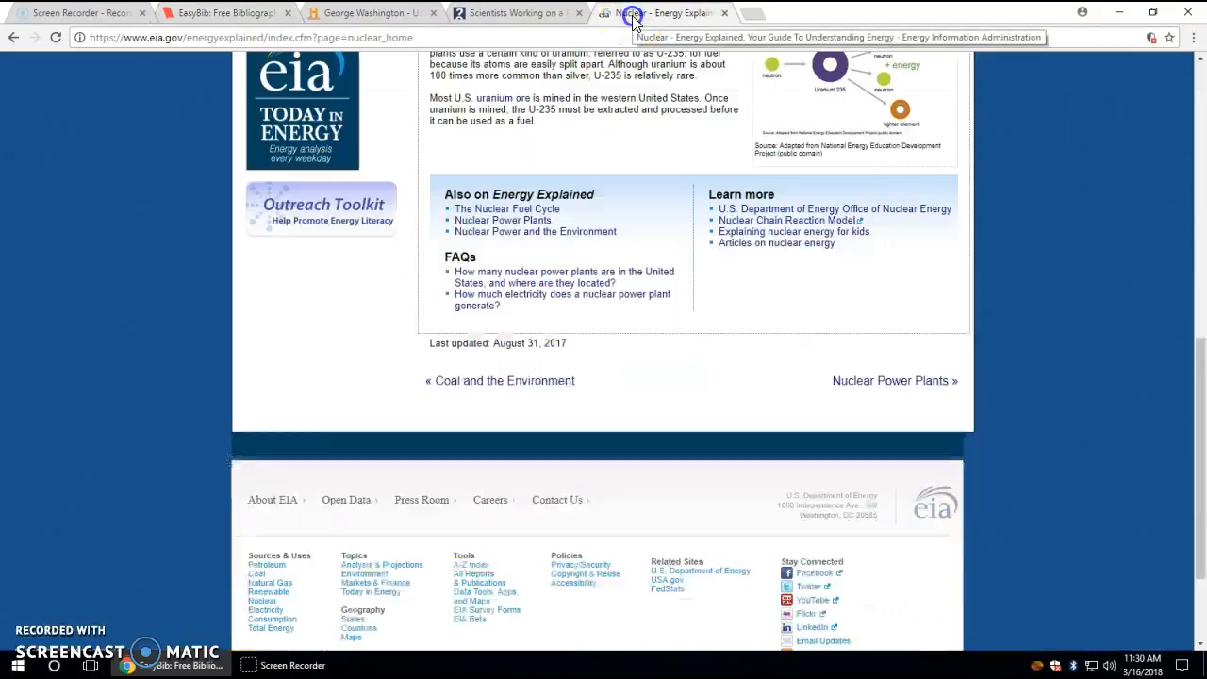
left_click_drag(1200, 422, 1149, 149)
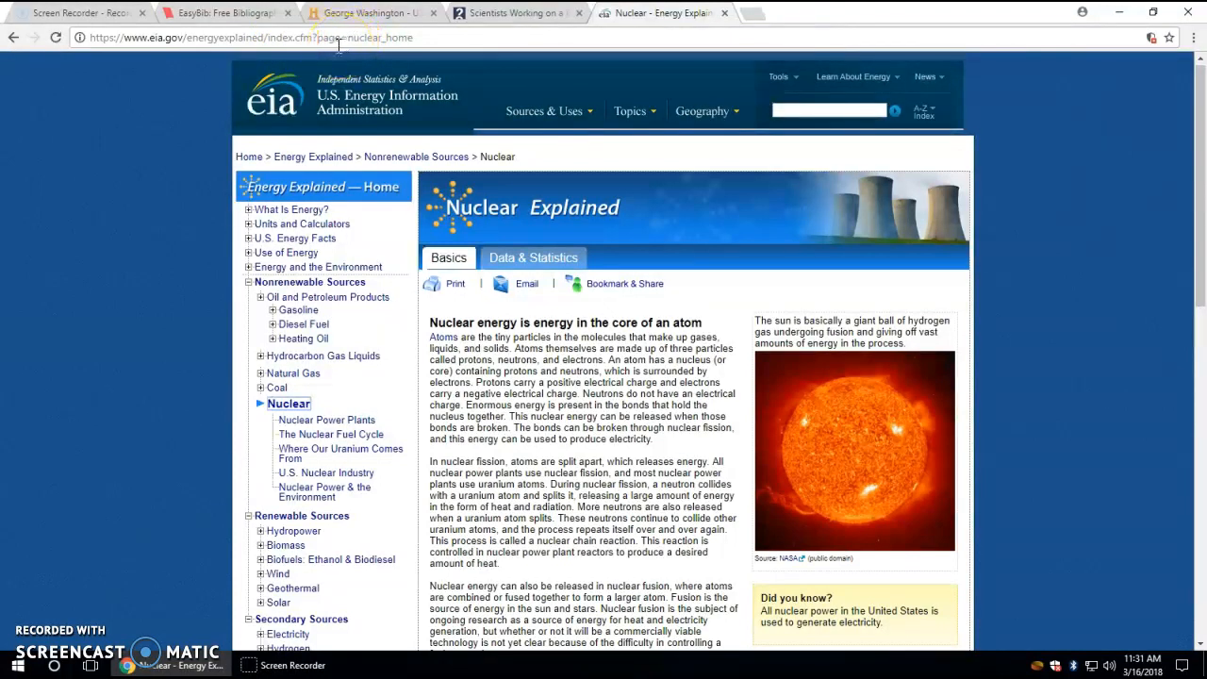
left_click(231, 13)
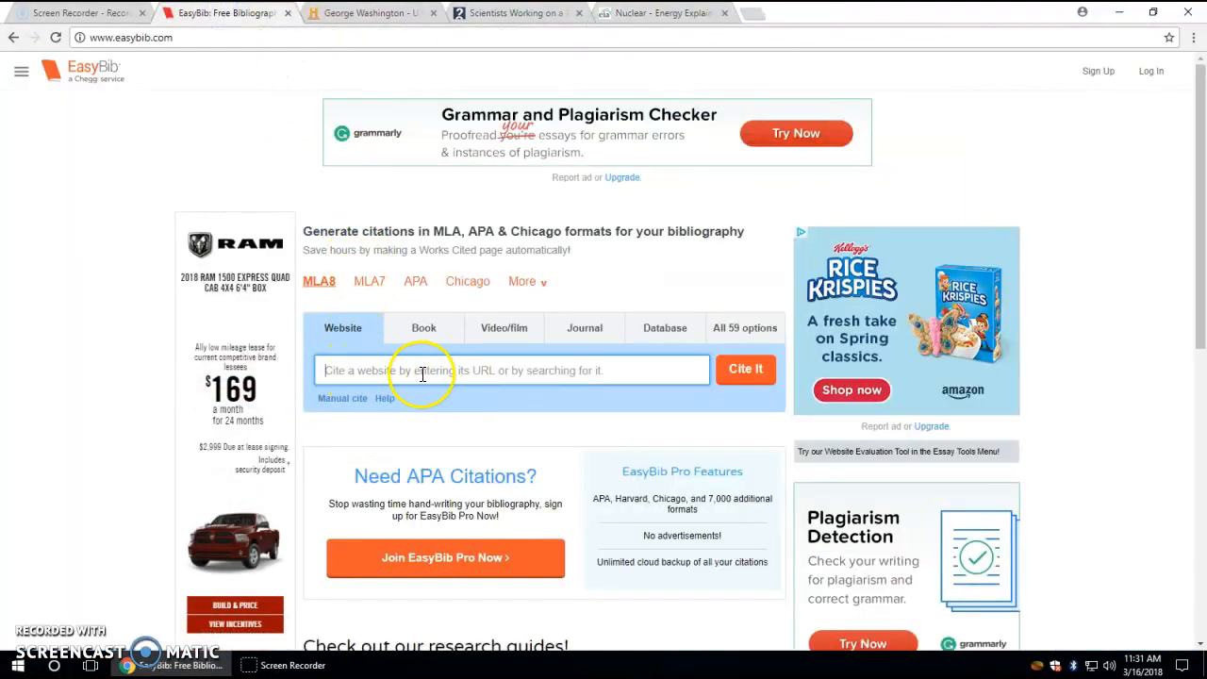
Copy the EIA Nuclear Explained page's URL and paste it into EasyBib's website citation field
left_click(627, 14)
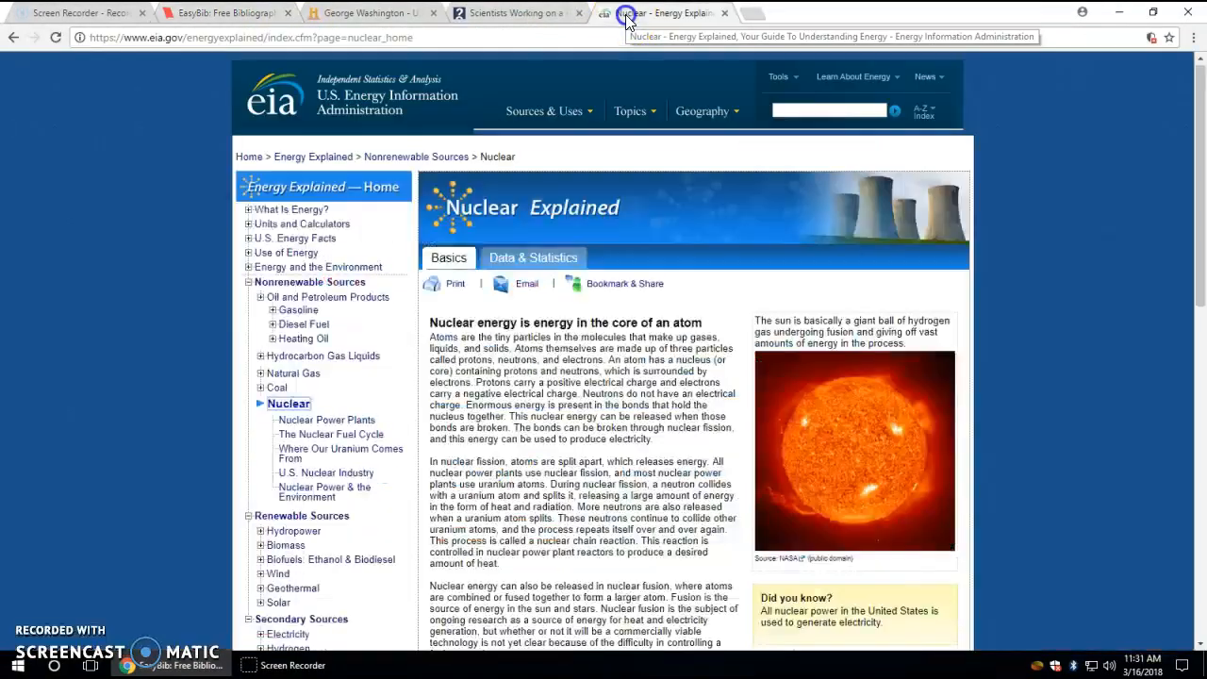
left_click(298, 39)
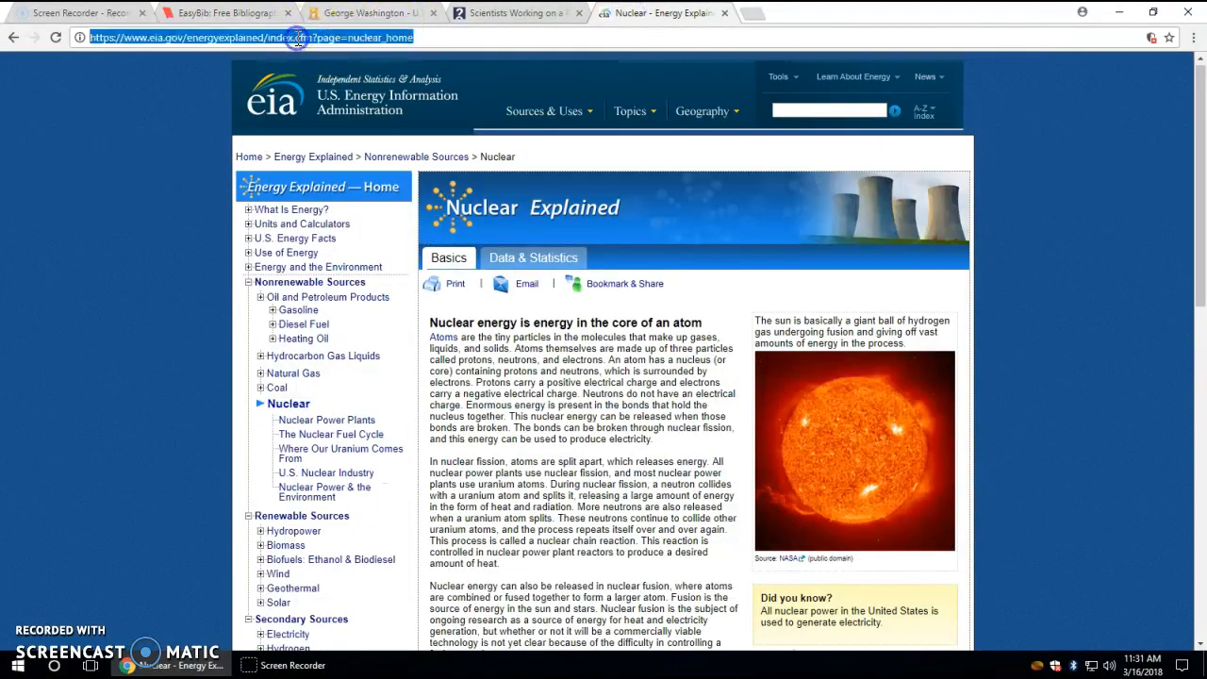
right_click(298, 38)
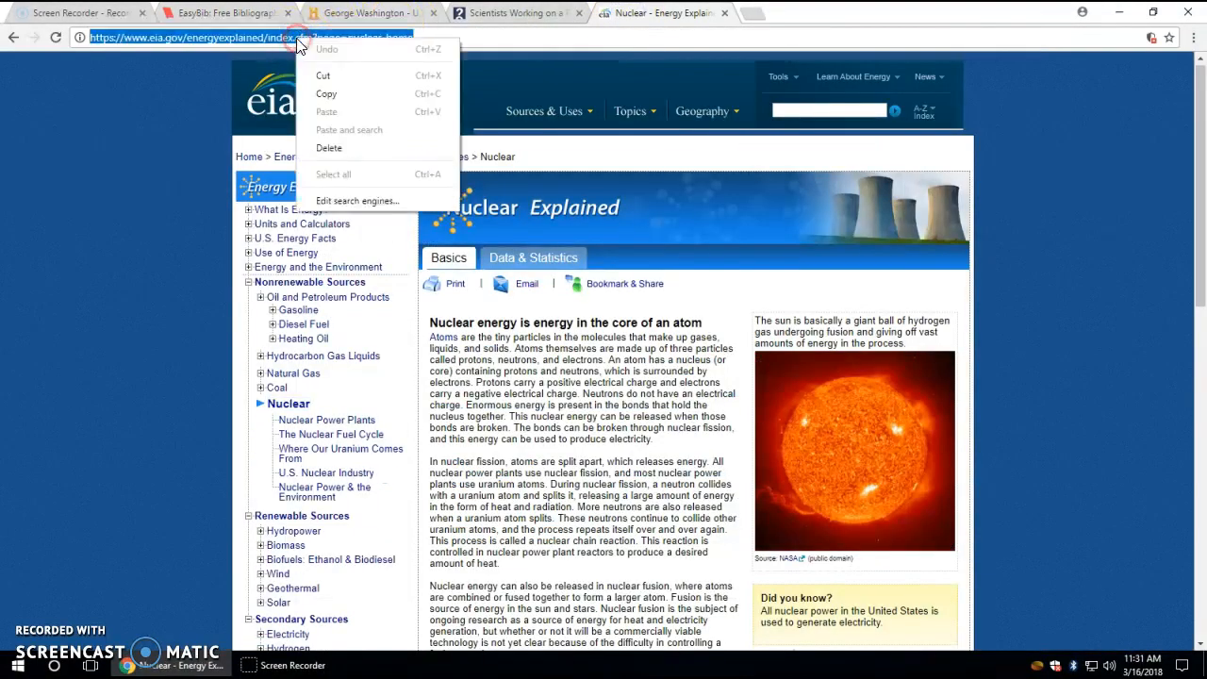
left_click(325, 91)
left_click(224, 14)
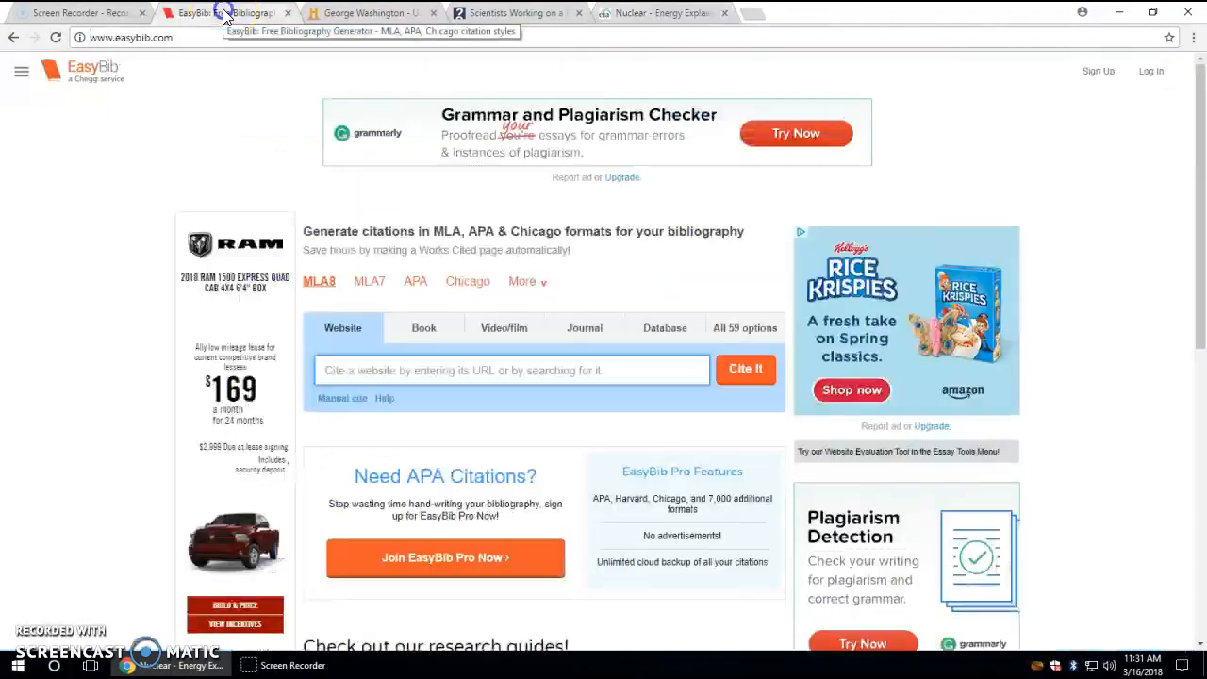
right_click(327, 370)
left_click(364, 462)
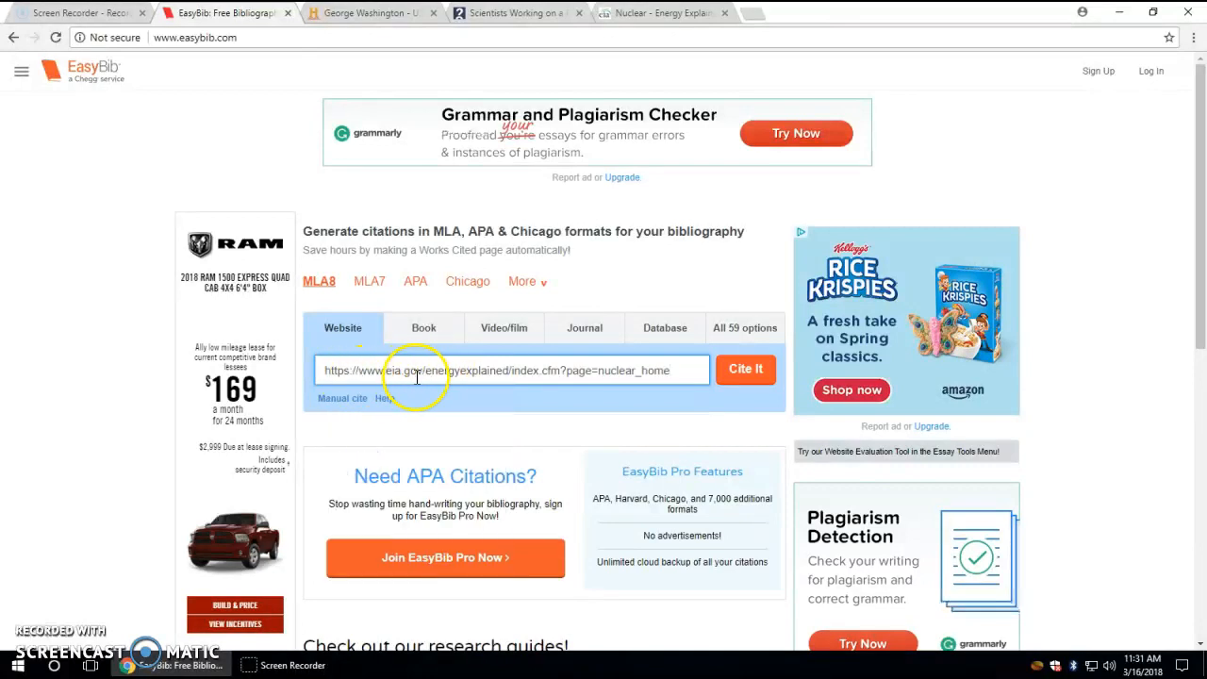
Check the pasted URL against the EIA page, run the EasyBib website search, and cite the matching Nuclear - Energy Explained result
left_click(660, 13)
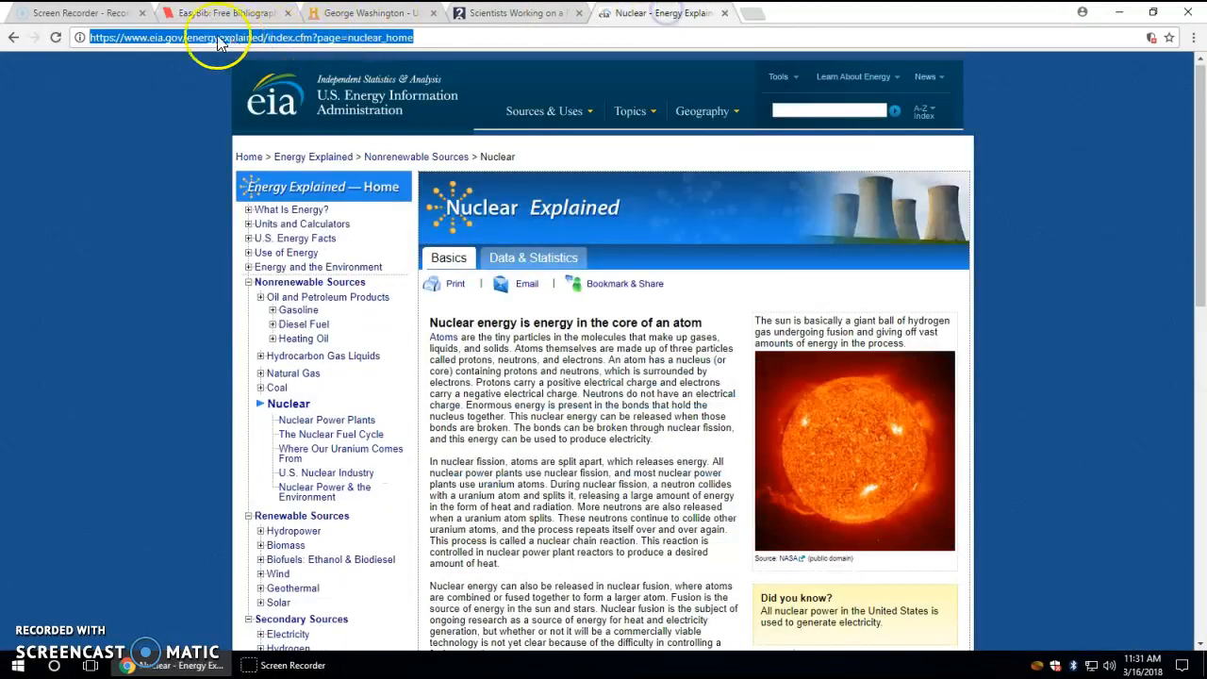
left_click(188, 13)
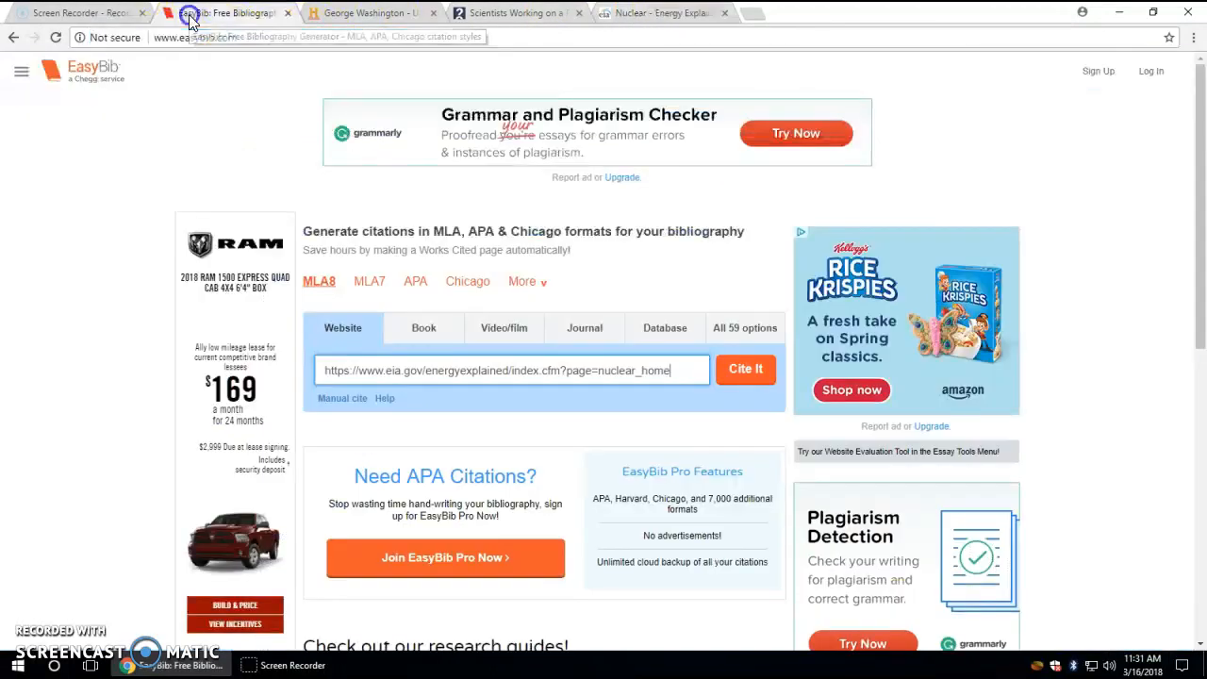
left_click(746, 373)
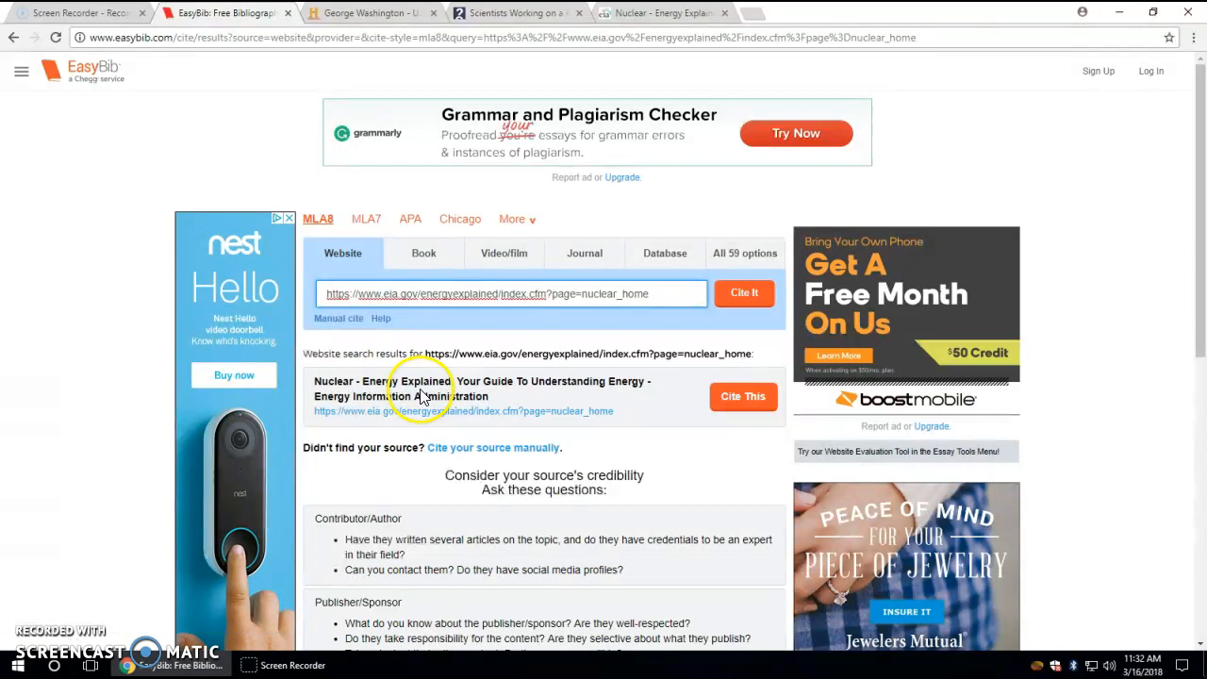
left_click(613, 16)
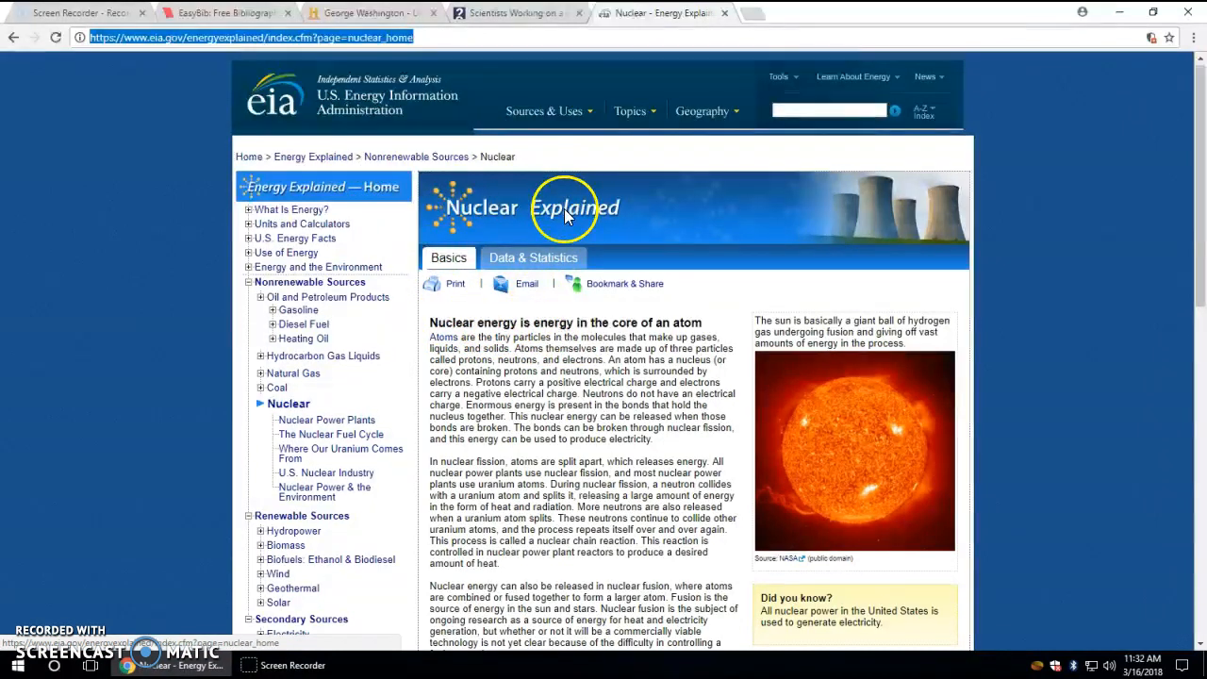
left_click(235, 14)
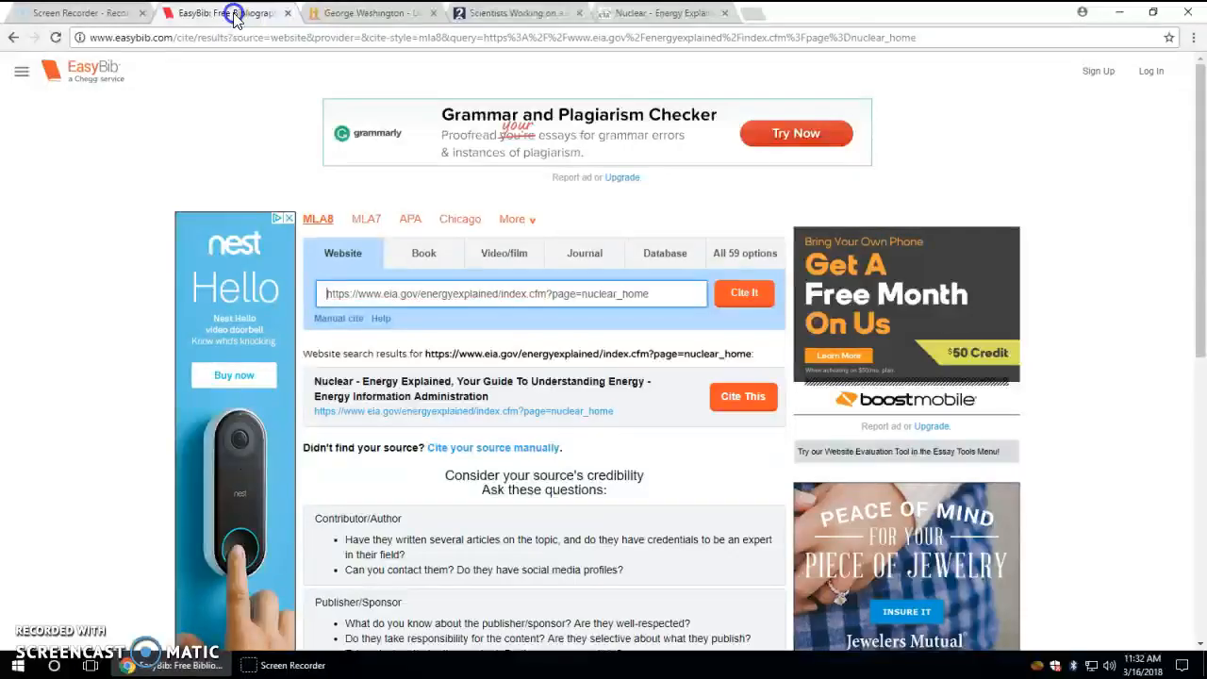
left_click(734, 412)
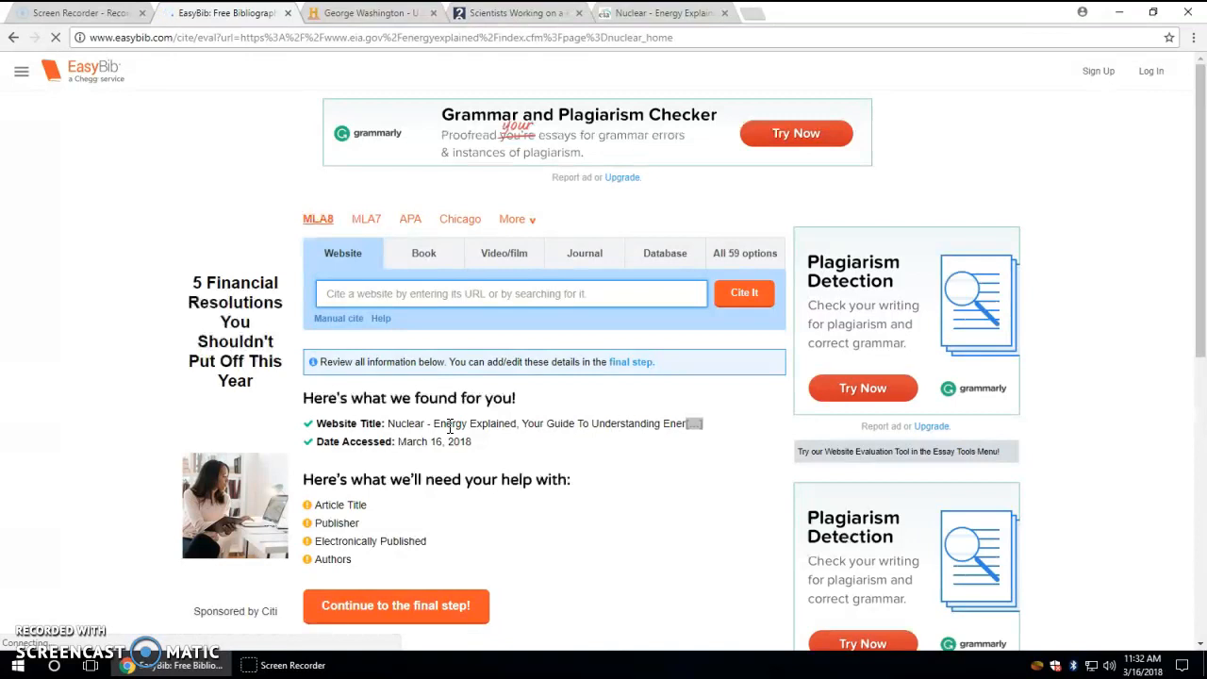
Review the found and missing source details, and continue to the final MLA8 website citation form
mouse_move(303, 401)
left_mouse_down()
mouse_move(350, 410)
mouse_move(318, 408)
left_mouse_up()
left_click(375, 410)
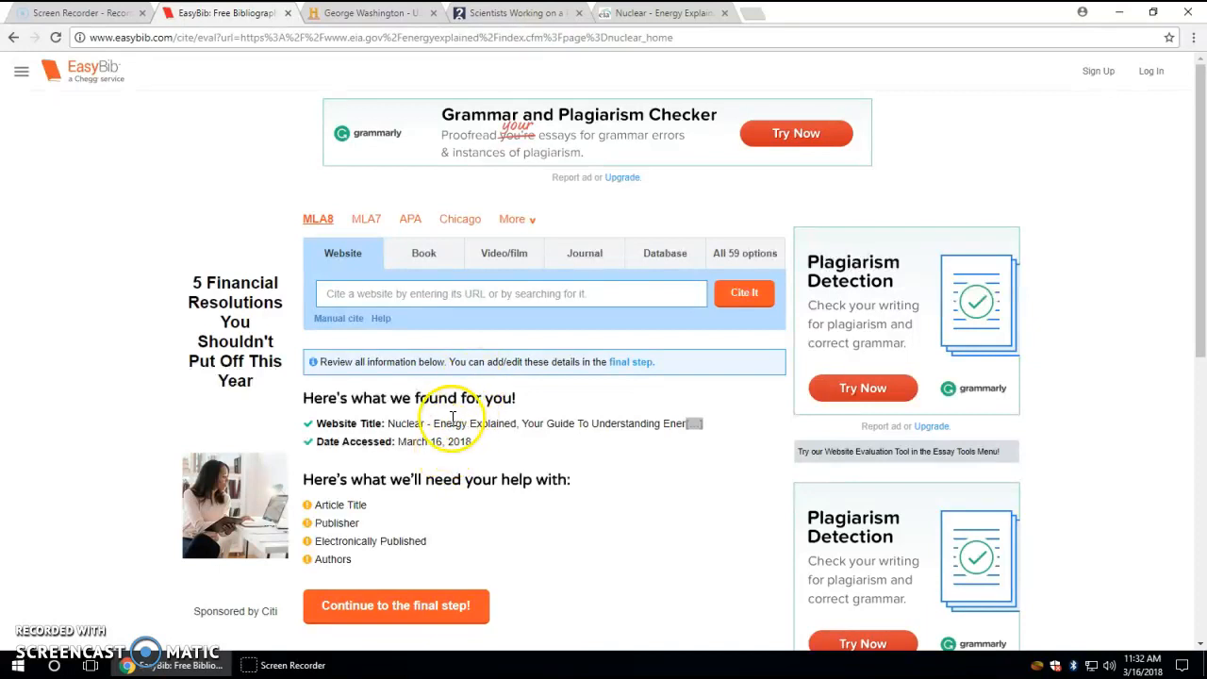
triple_click(345, 484)
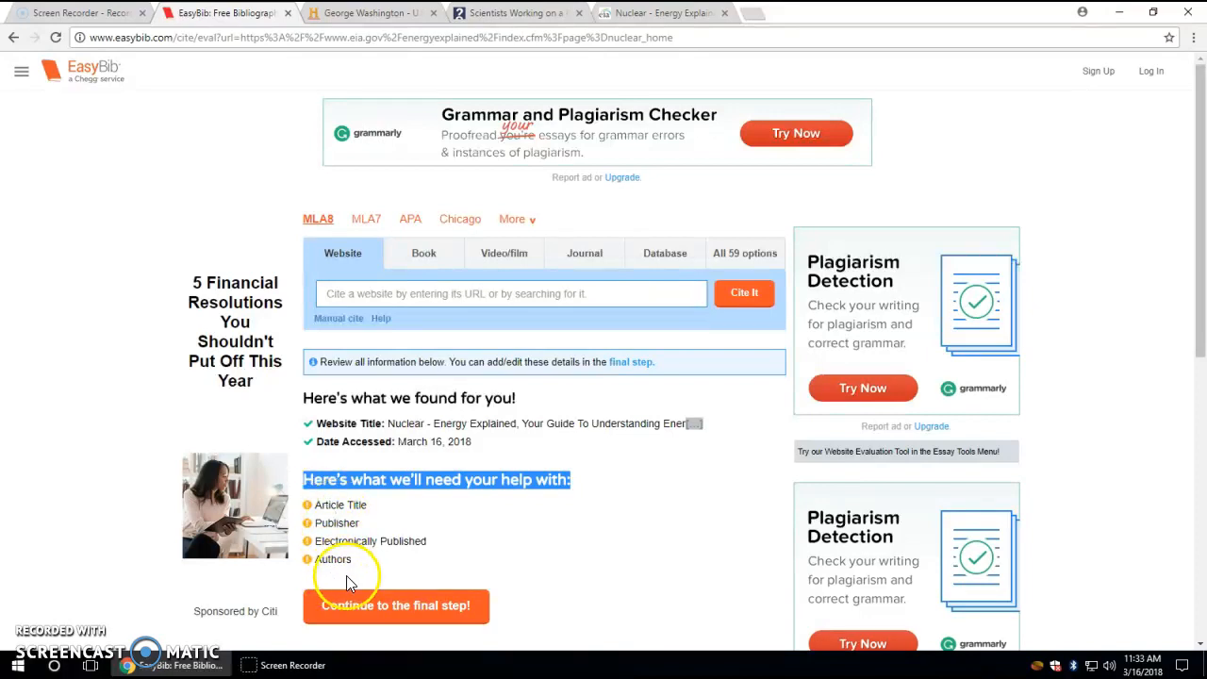
left_click(403, 620)
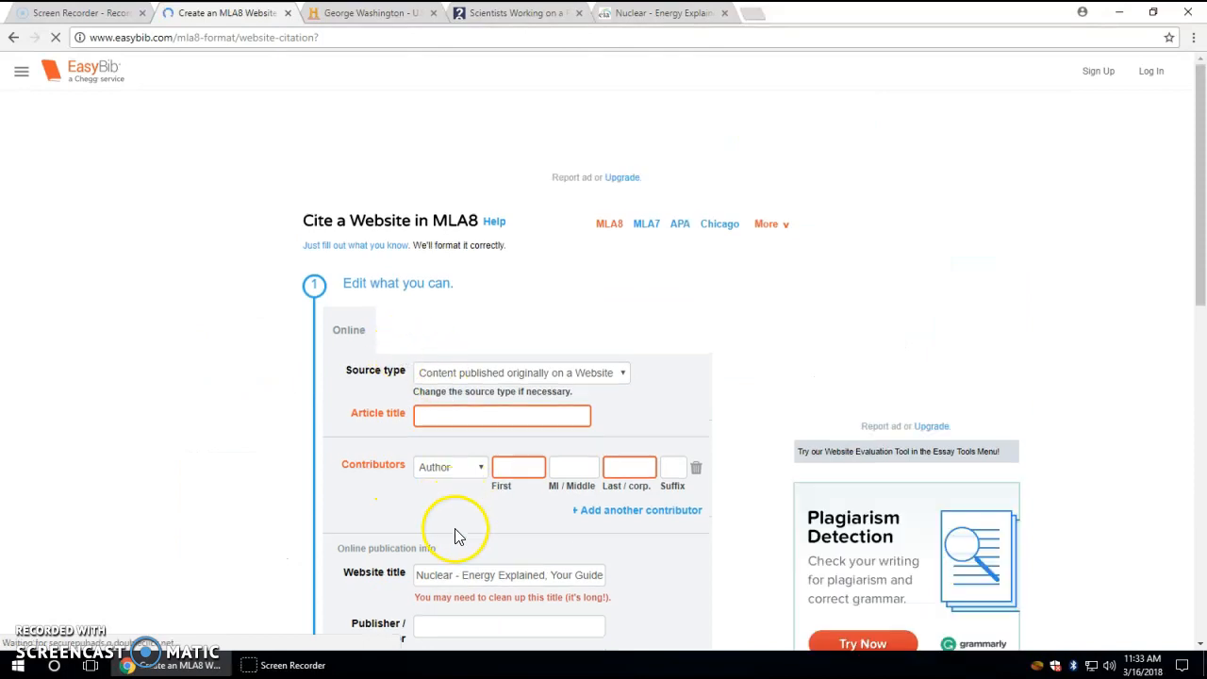
scroll(457, 536, "down", 3)
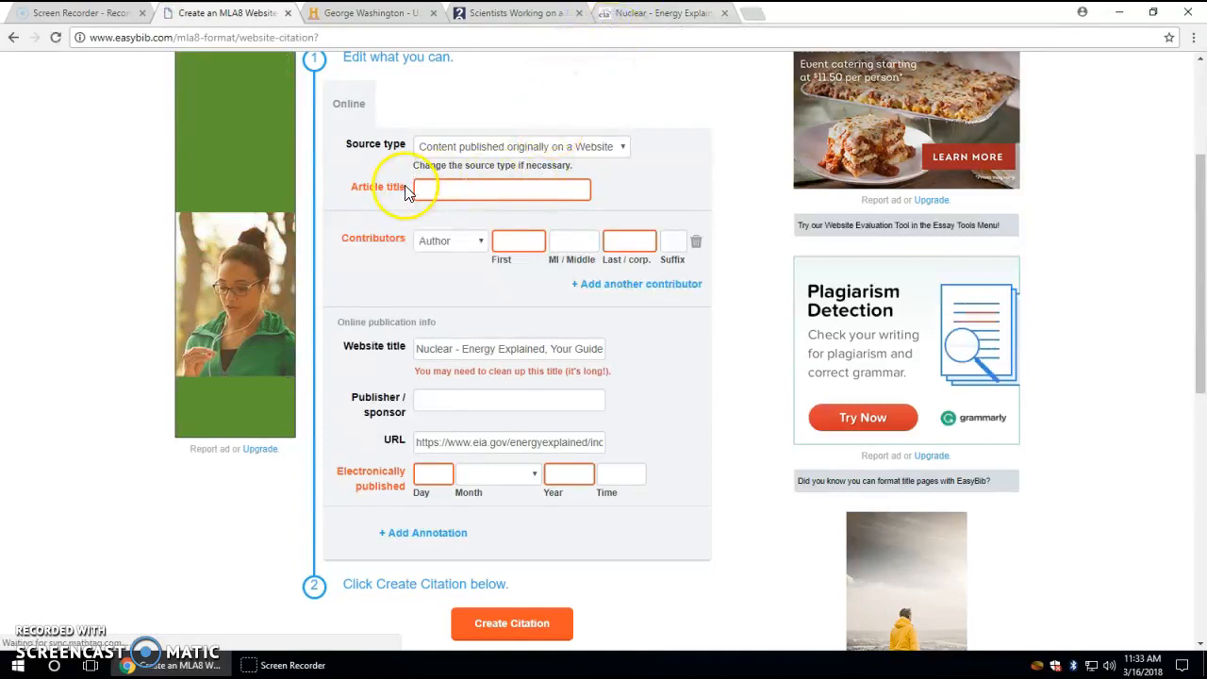
Look up the EIA page's heading and enter Nuclear Explained as the article title in the citation form
left_click(660, 15)
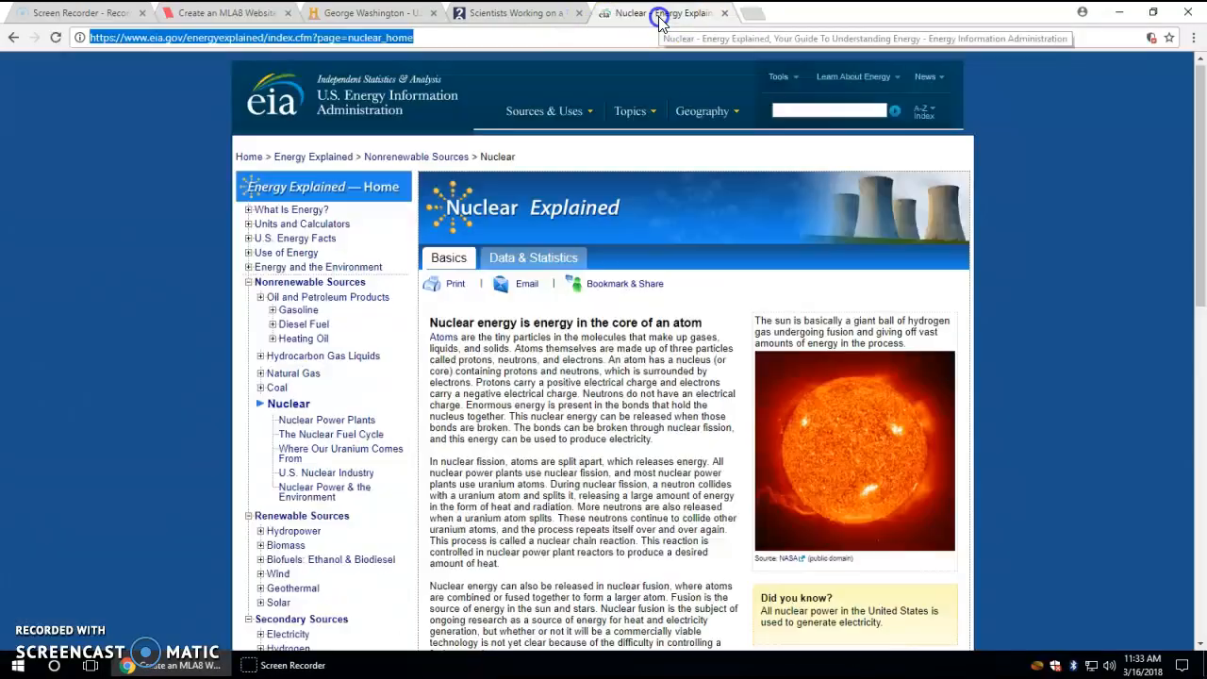
left_click(625, 215)
right_click(484, 207)
left_click(447, 210)
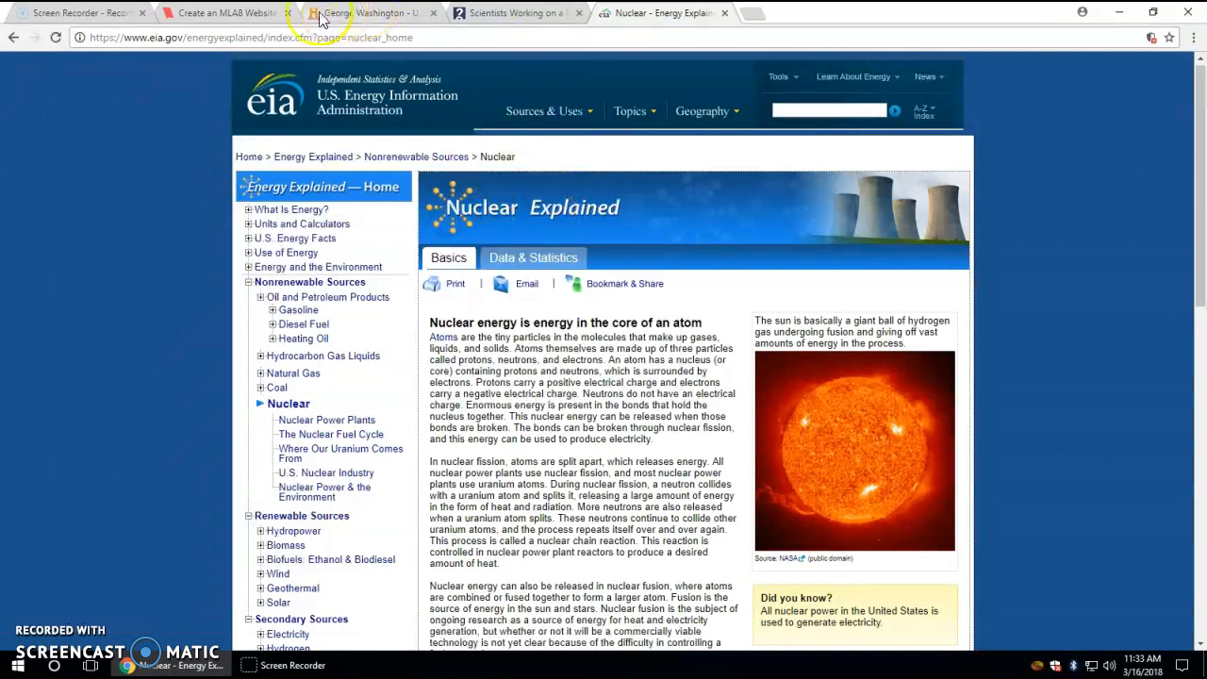
left_click(231, 14)
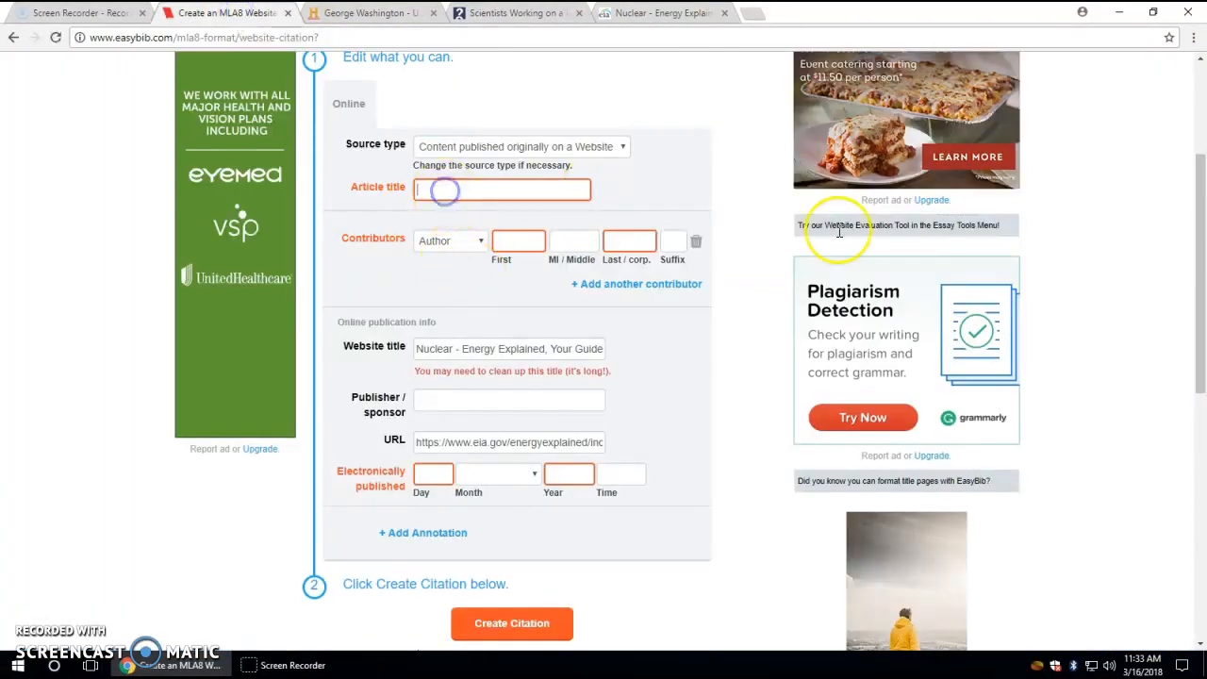
type("Nuclea")
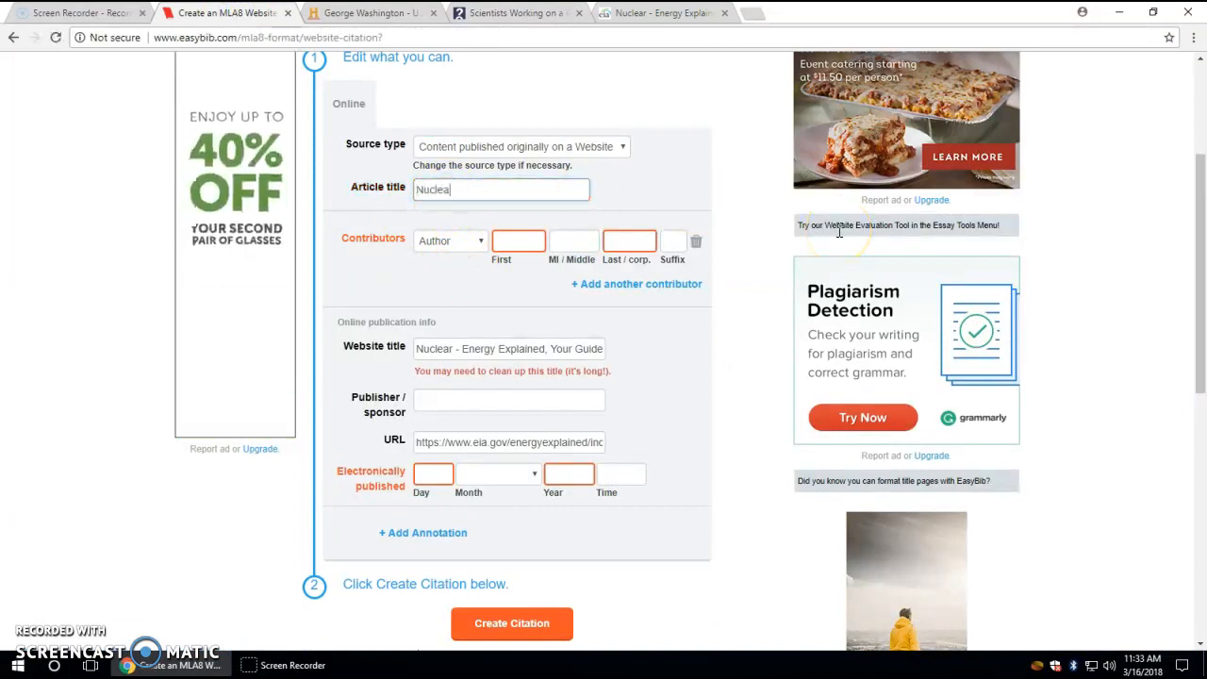
type("r Explained")
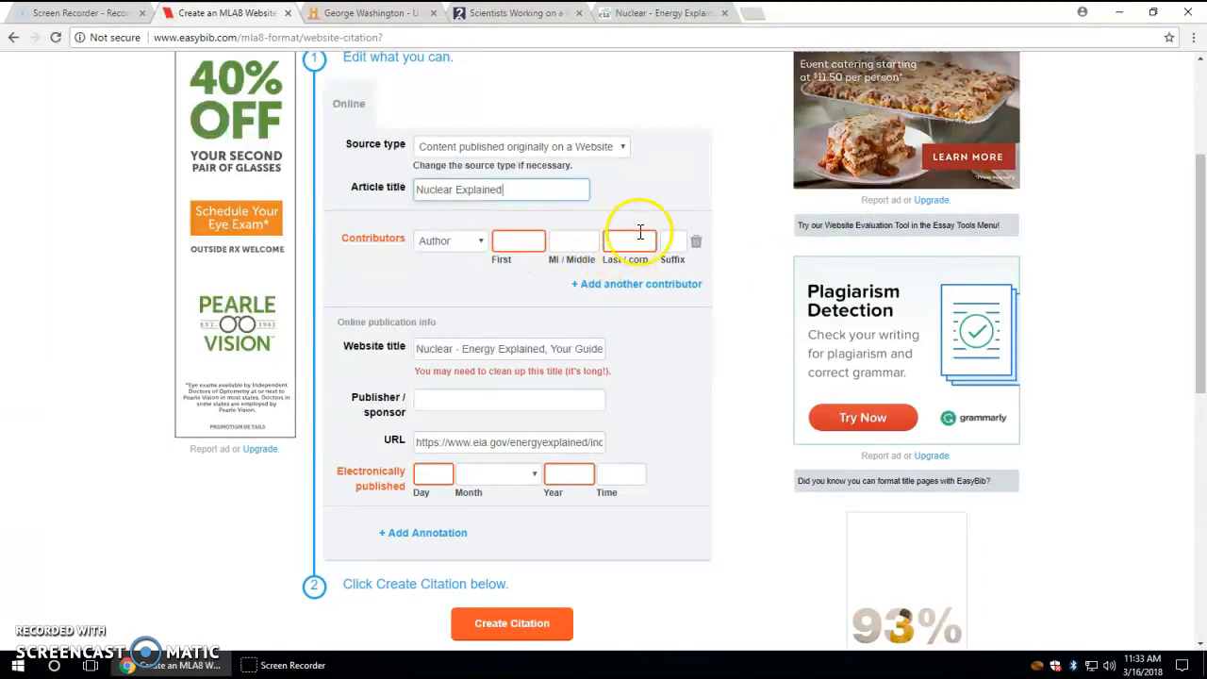
Examine the EIA page for an author and a last-updated date, comparing it with the fields still required in the citation form
left_click(668, 17)
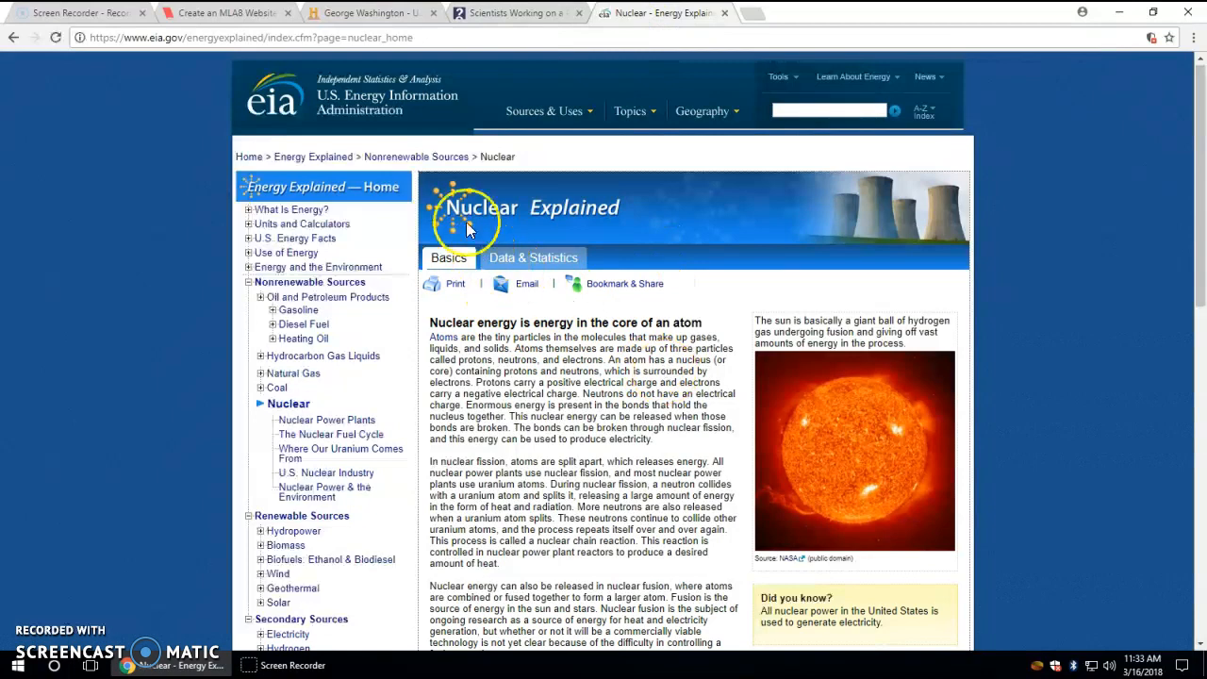
scroll(554, 486, "down", 1)
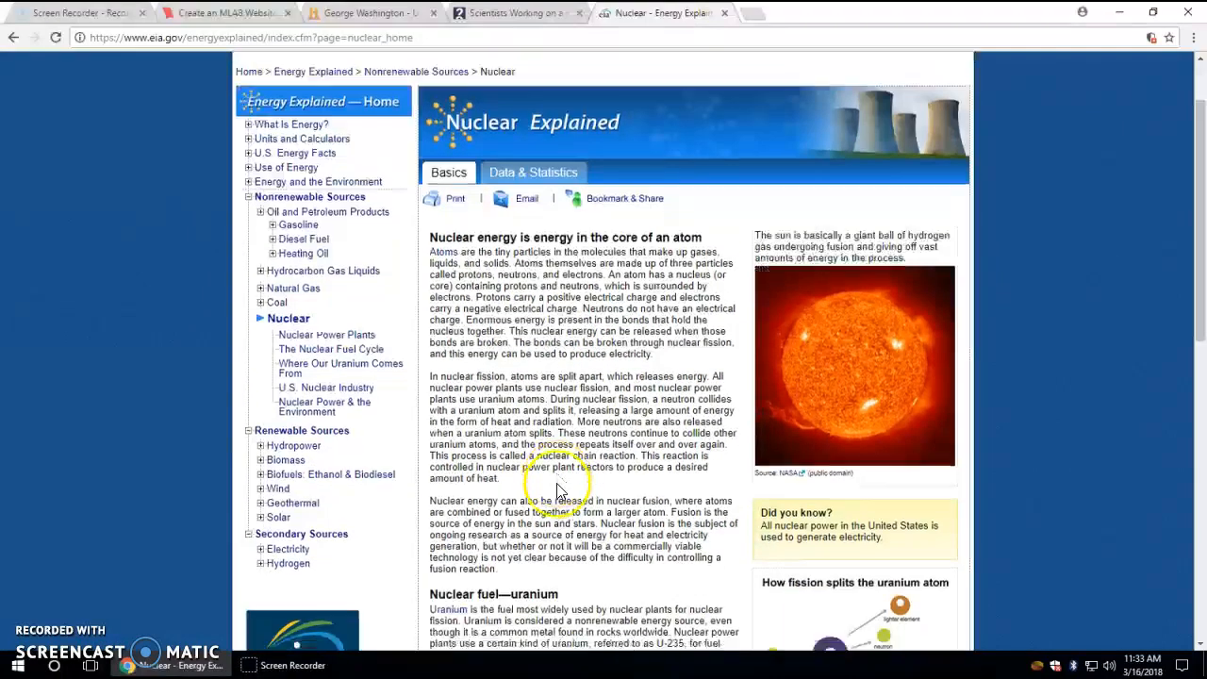
scroll(556, 491, "down", 4)
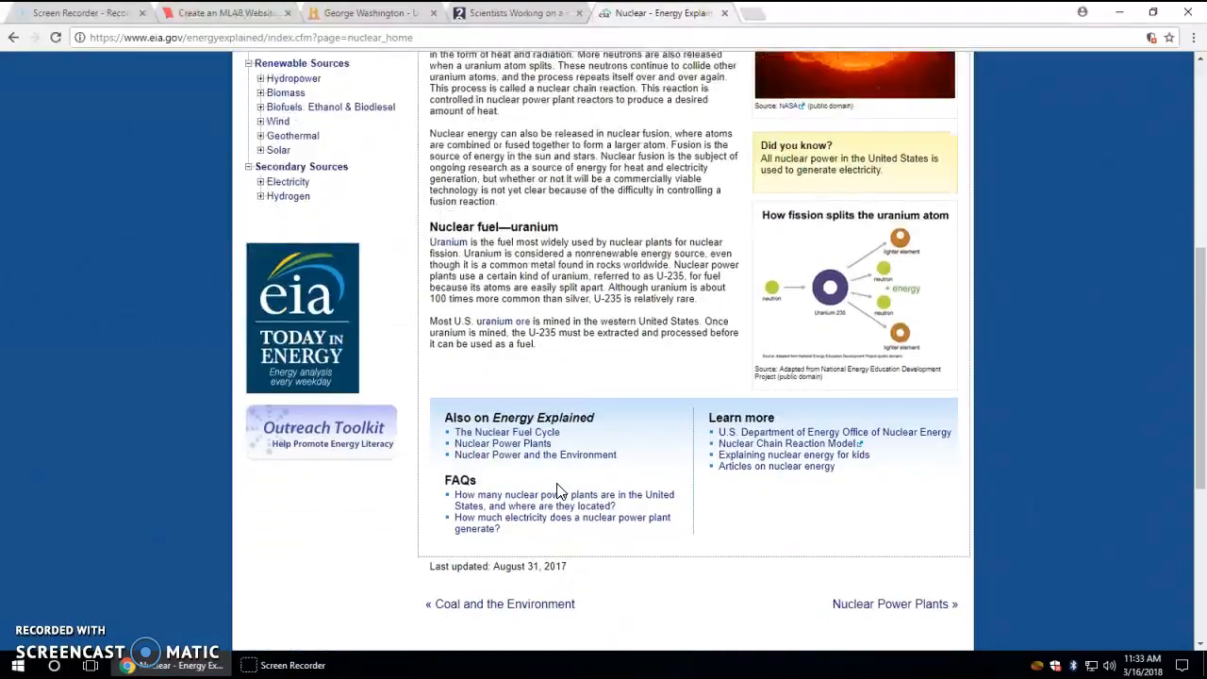
scroll(556, 491, "down", 3)
scroll(554, 481, "up", 6)
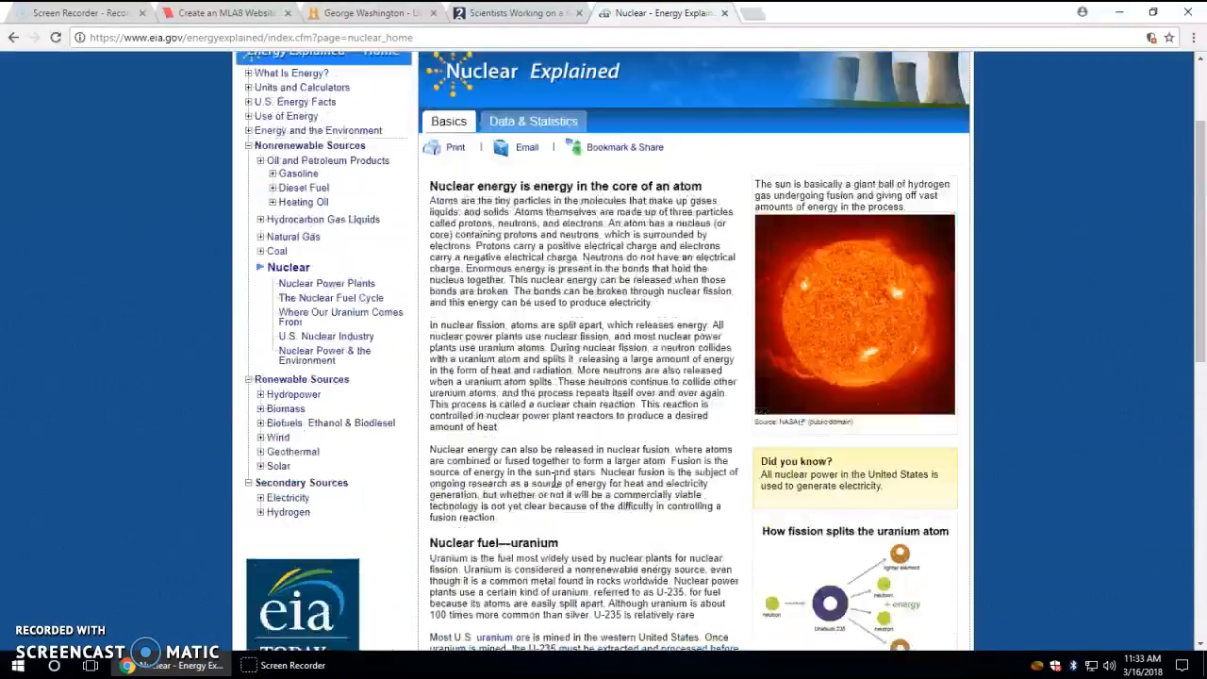
scroll(554, 483, "down", 3)
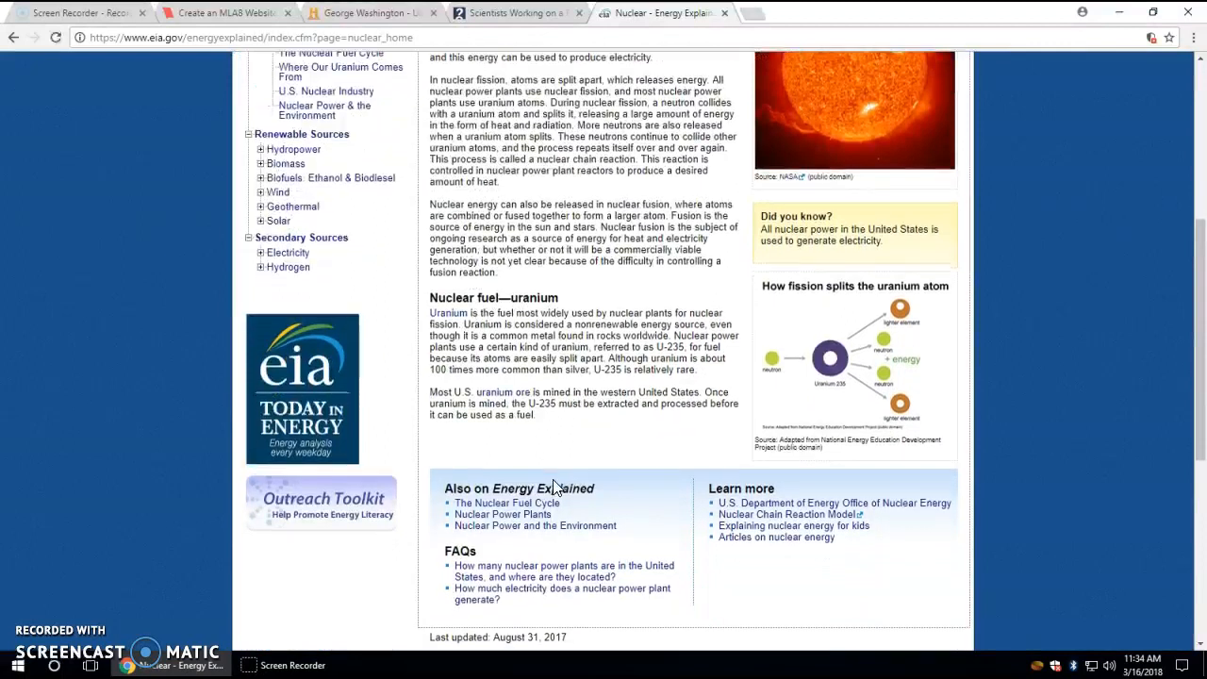
scroll(554, 489, "down", 2)
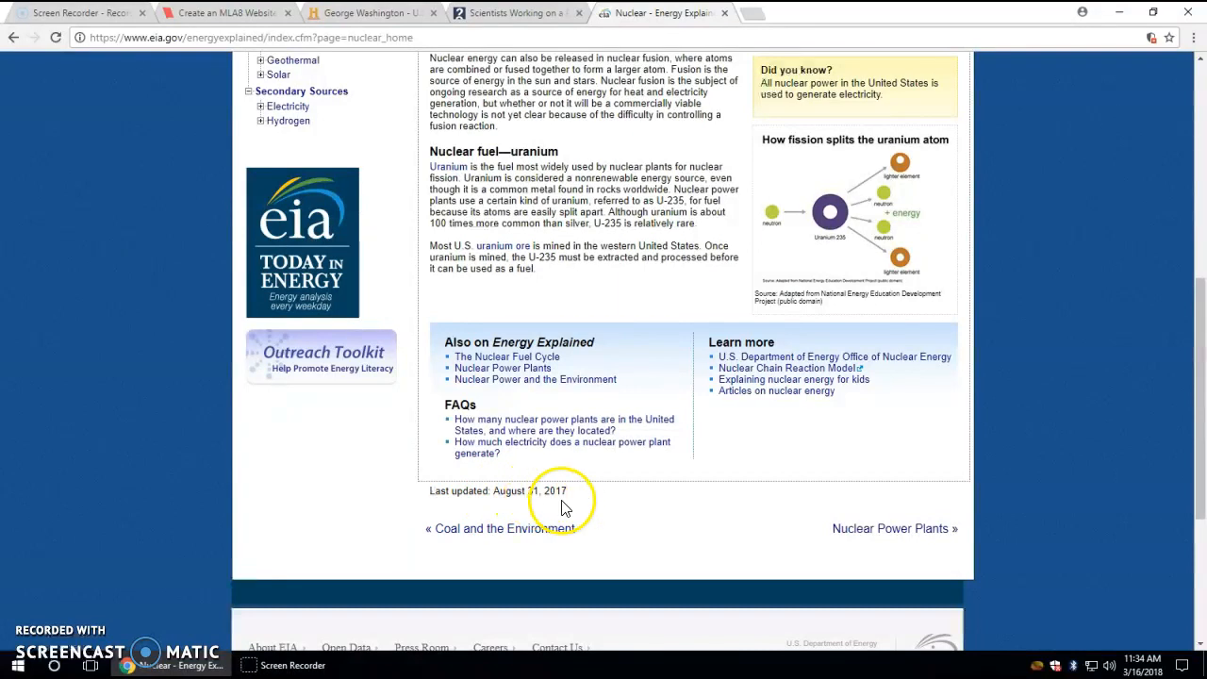
left_click(200, 15)
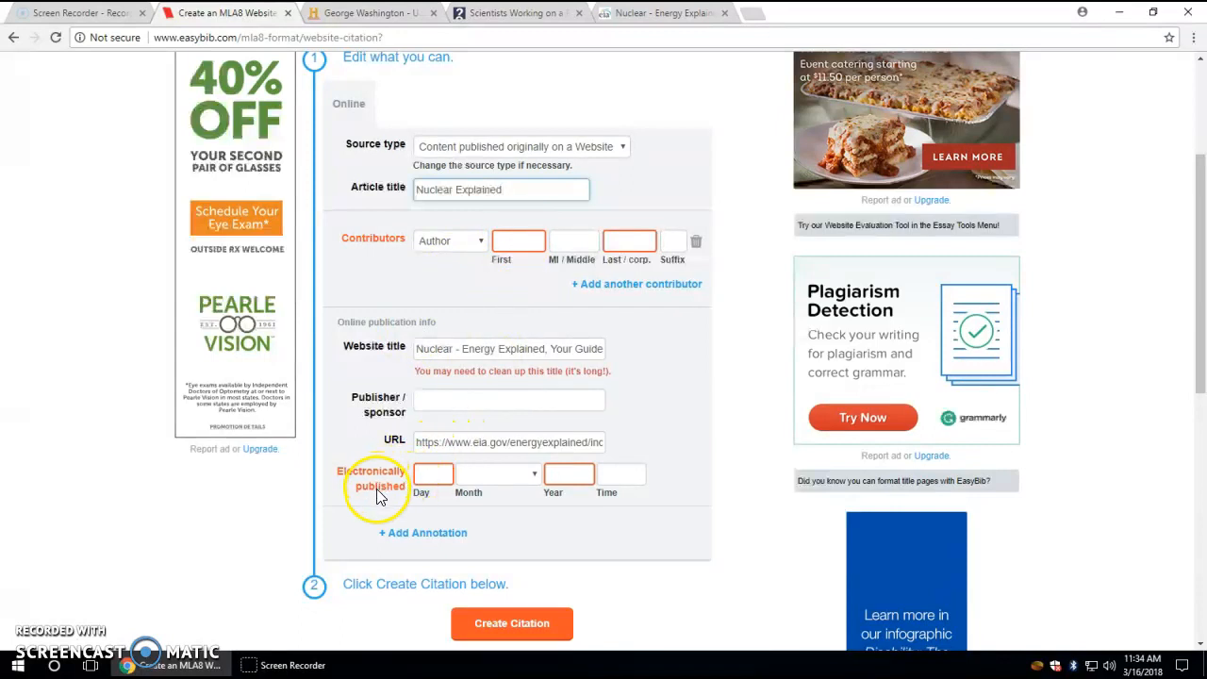
left_click(610, 20)
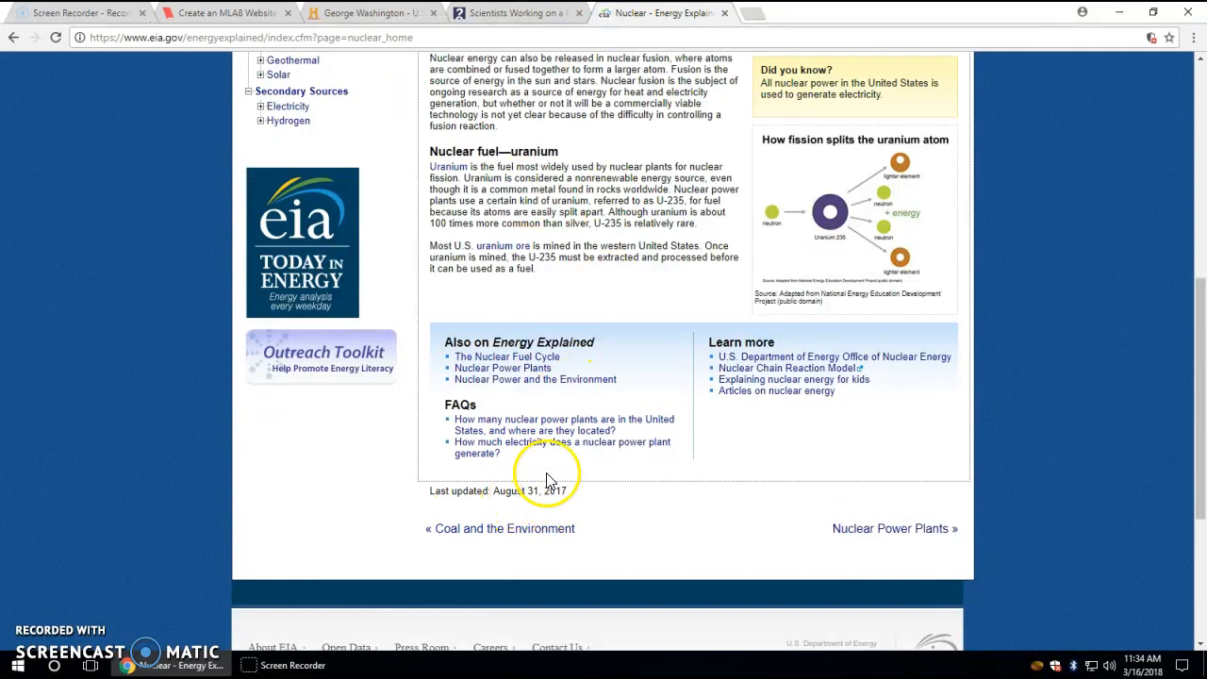
Set the electronically published date to 31 August 2017, rechecking the day on the EIA page, and create the citation
left_click(202, 13)
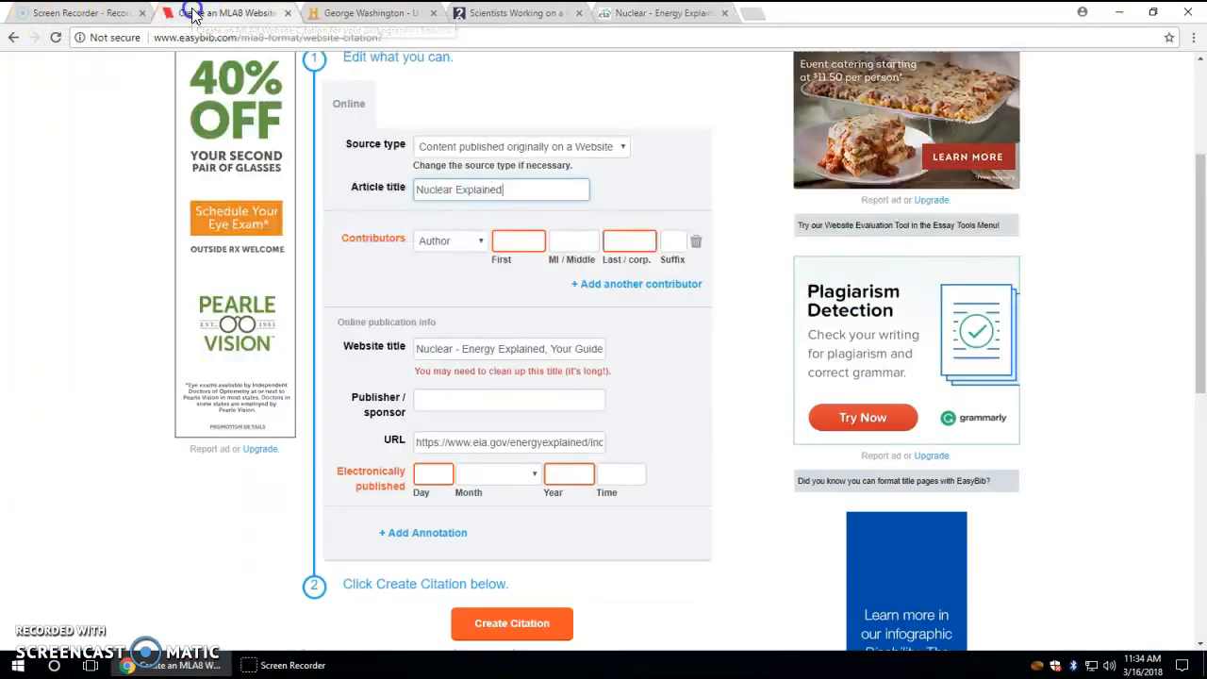
left_click(442, 481)
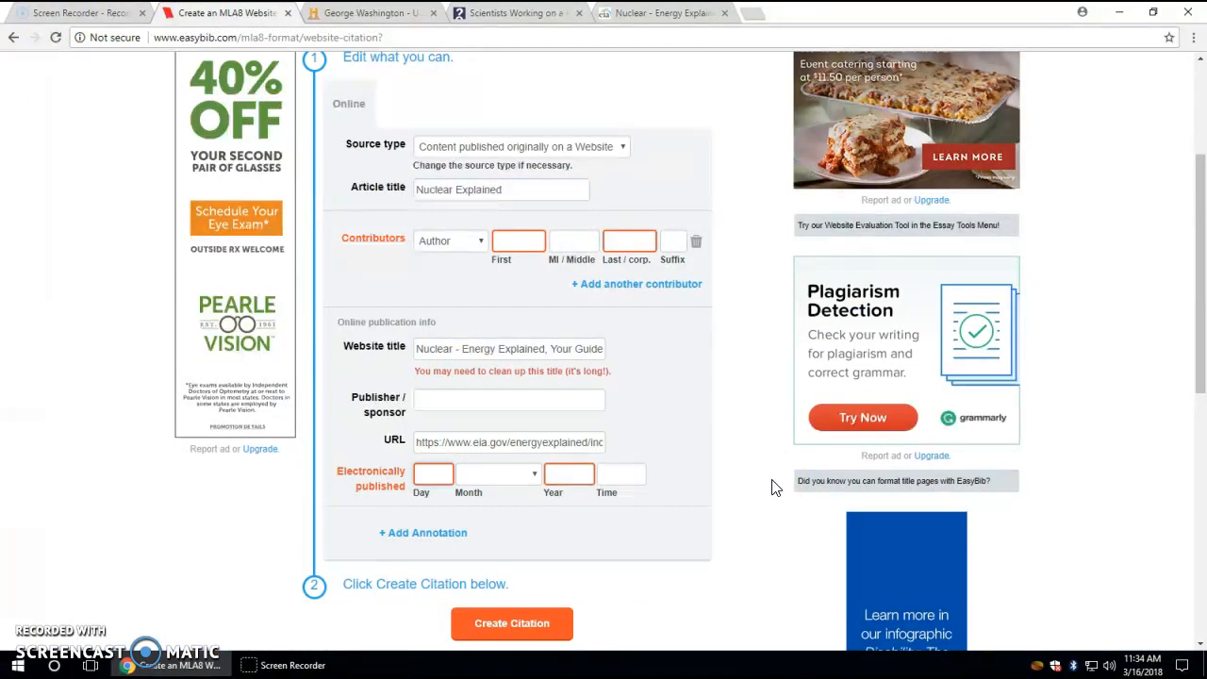
left_click(733, 60)
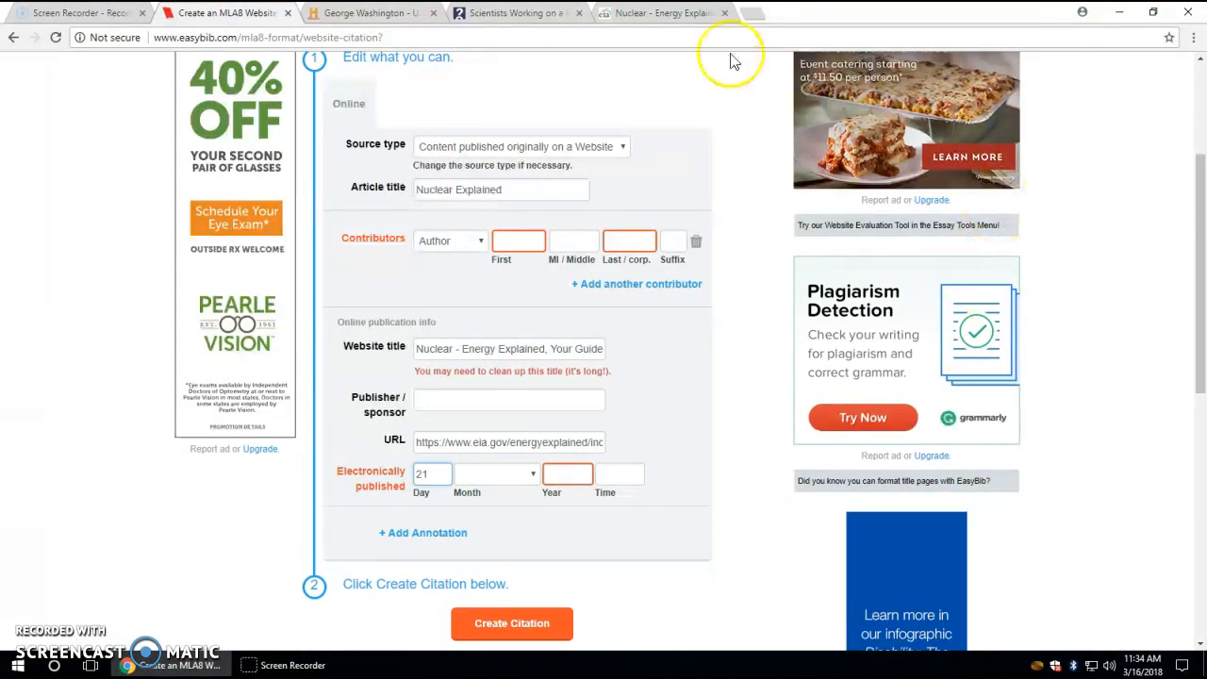
left_click(686, 15)
left_click(231, 13)
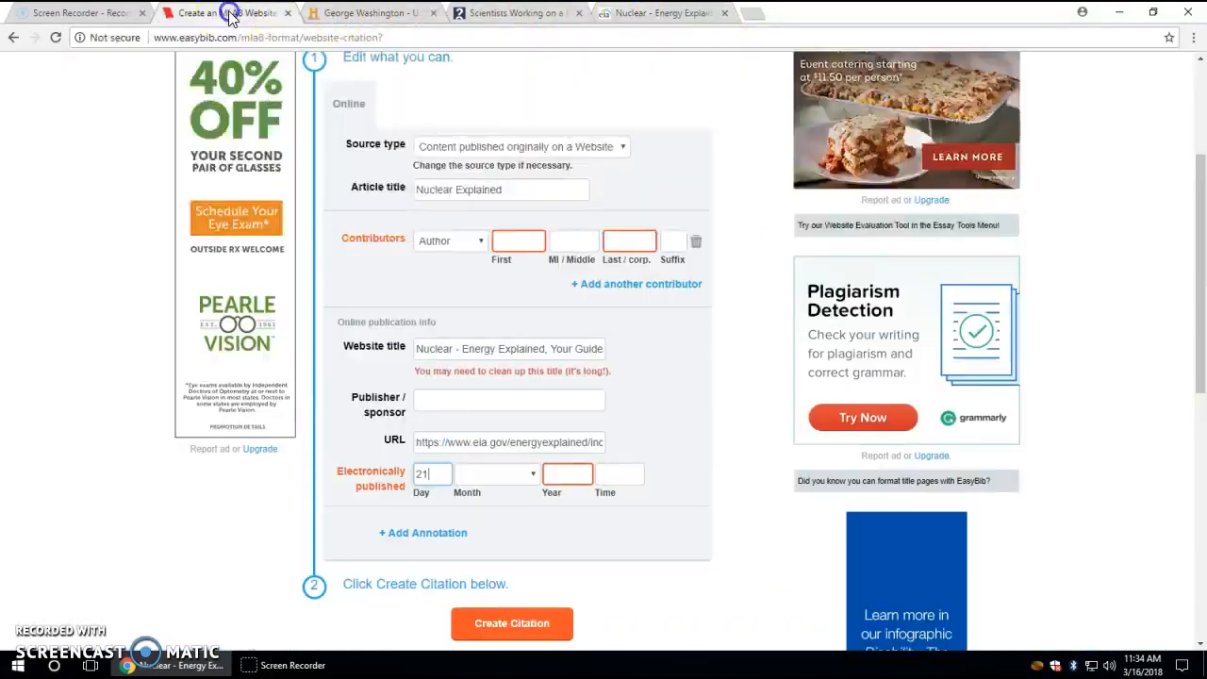
key("BackSpace")
type("31")
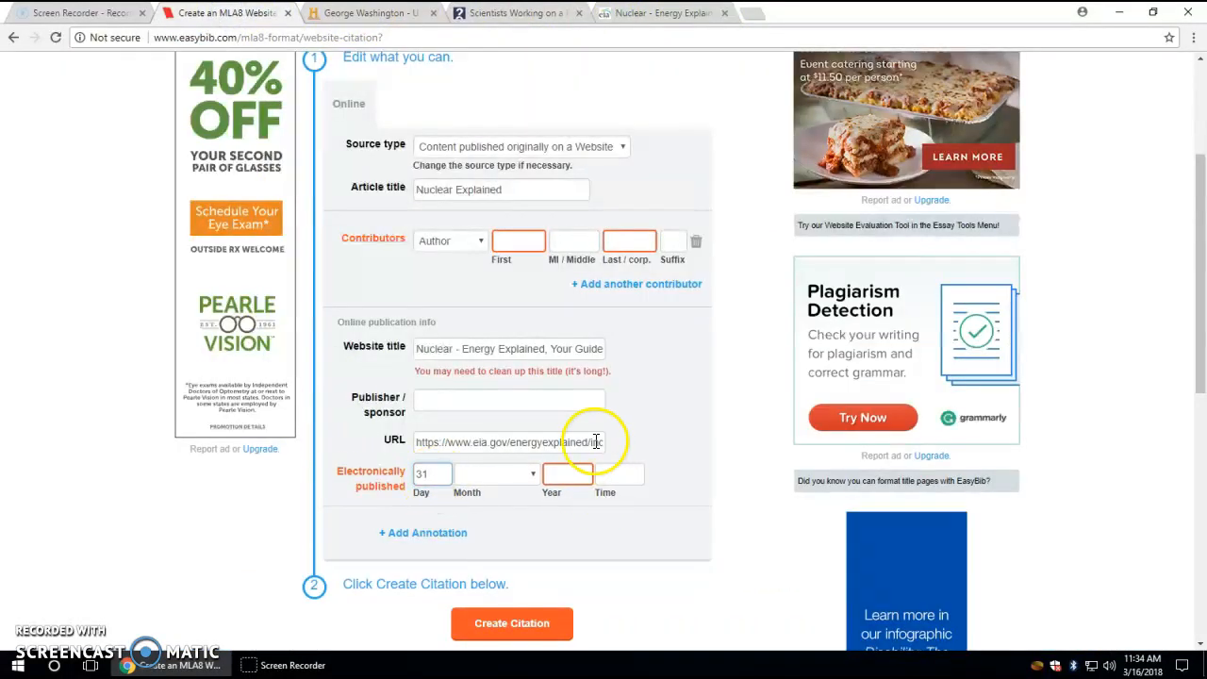
left_click(527, 474)
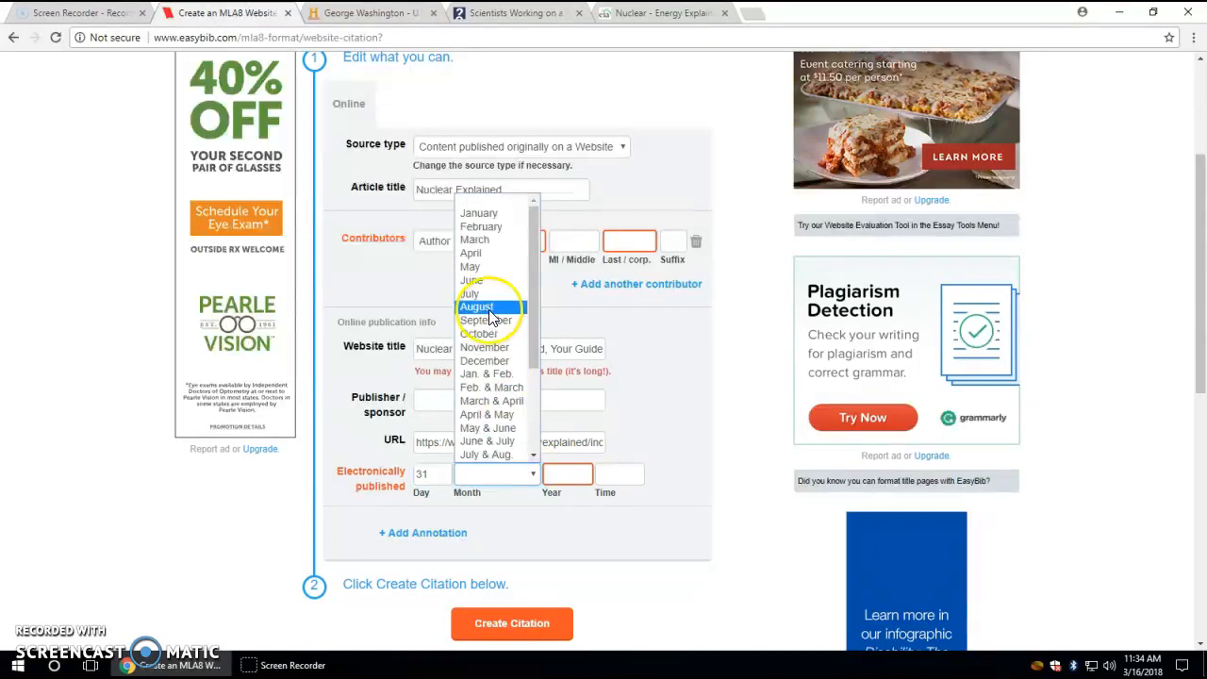
left_click(491, 307)
left_click(560, 475)
type("2017")
scroll(431, 601, "down", 1)
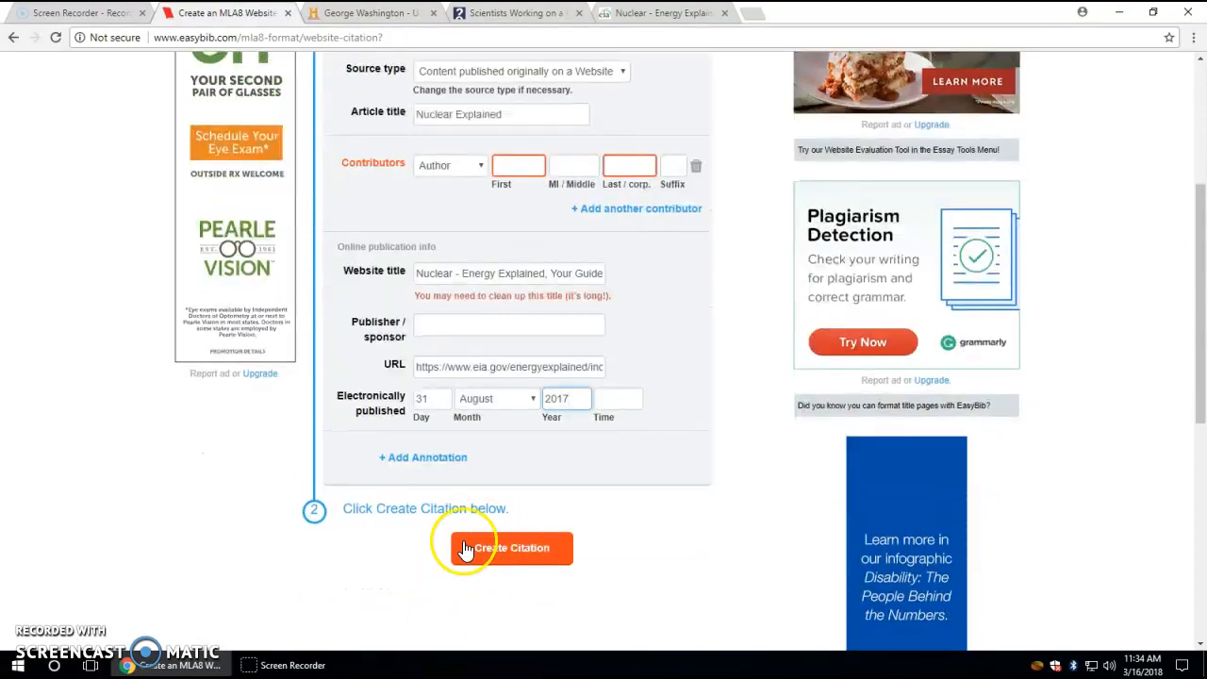
left_click(526, 563)
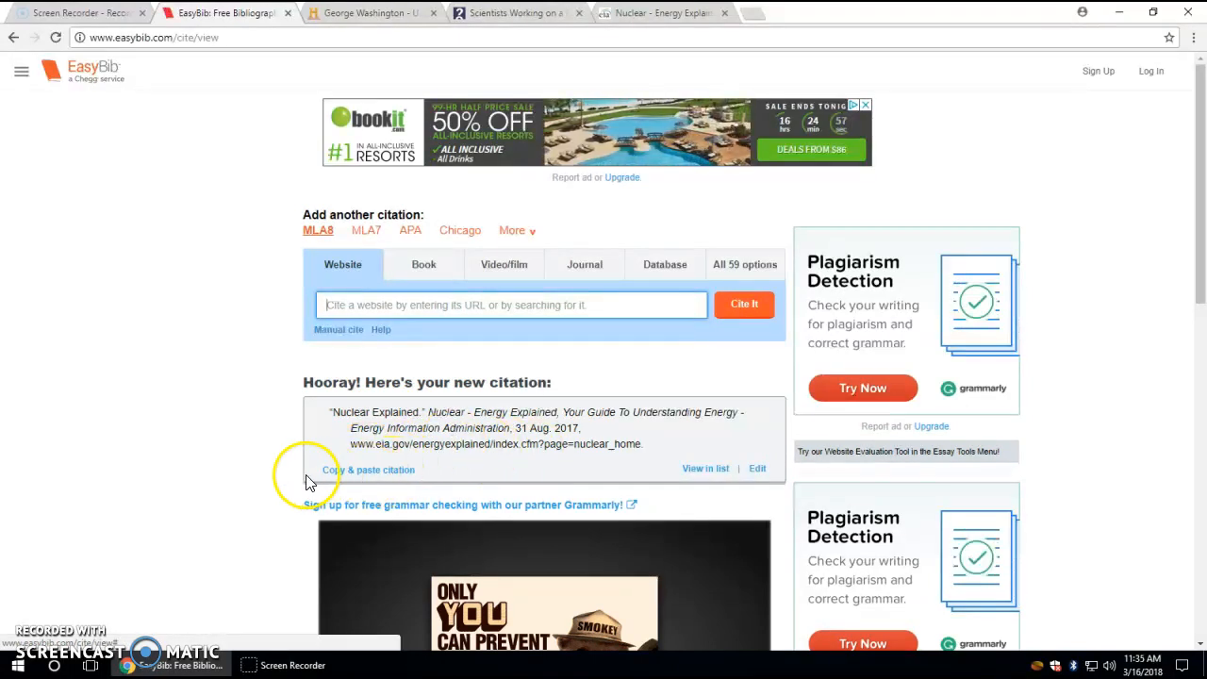
Select the Nuclear Explained citation in the citation list and export it by saving it to Google Docs
scroll(280, 486, "down", 3)
scroll(269, 482, "down", 5)
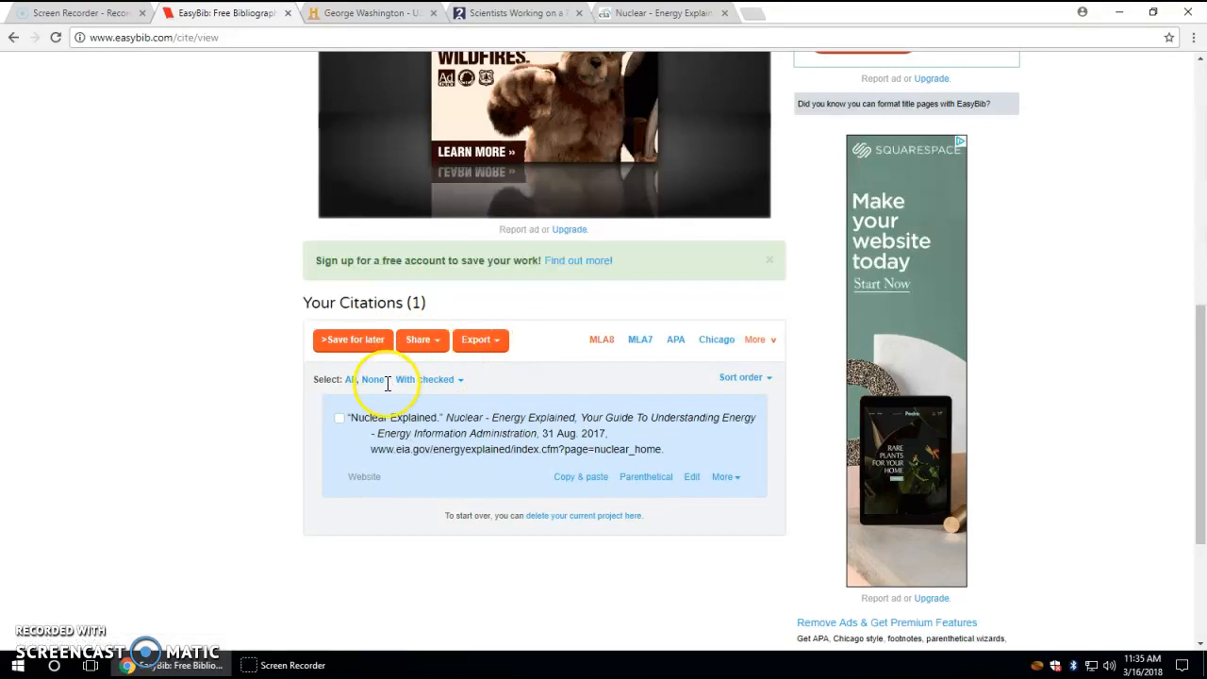
left_click(340, 422)
left_click(498, 351)
left_click(498, 348)
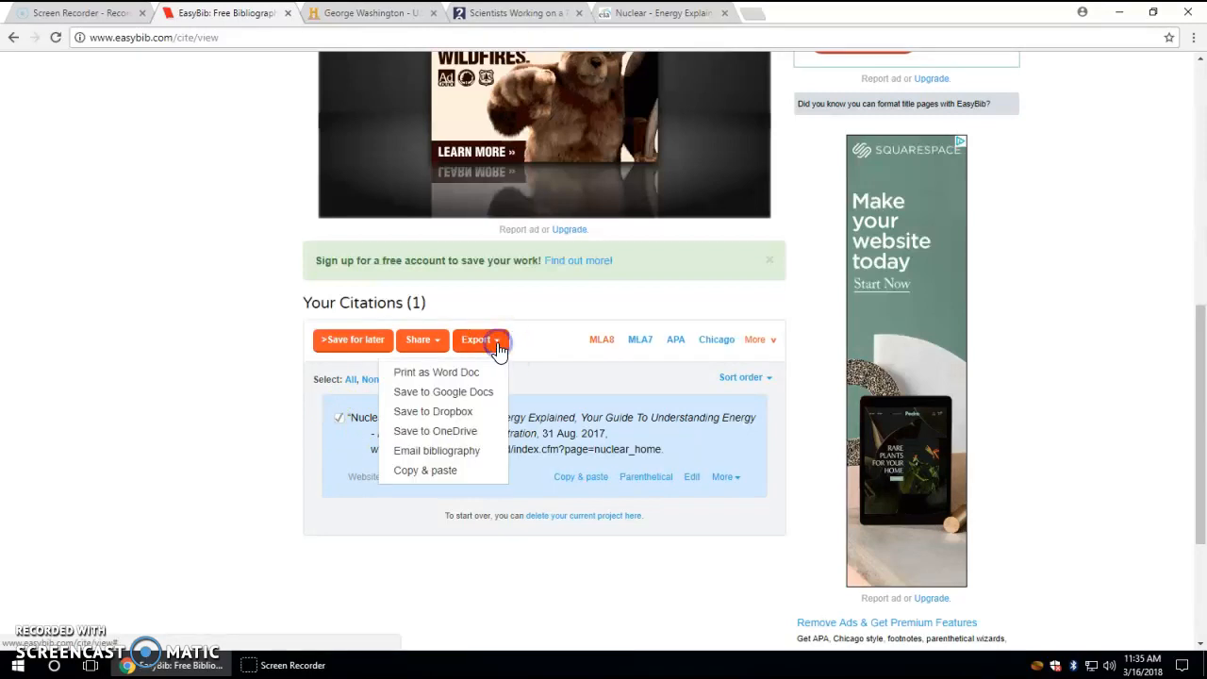
left_click(449, 394)
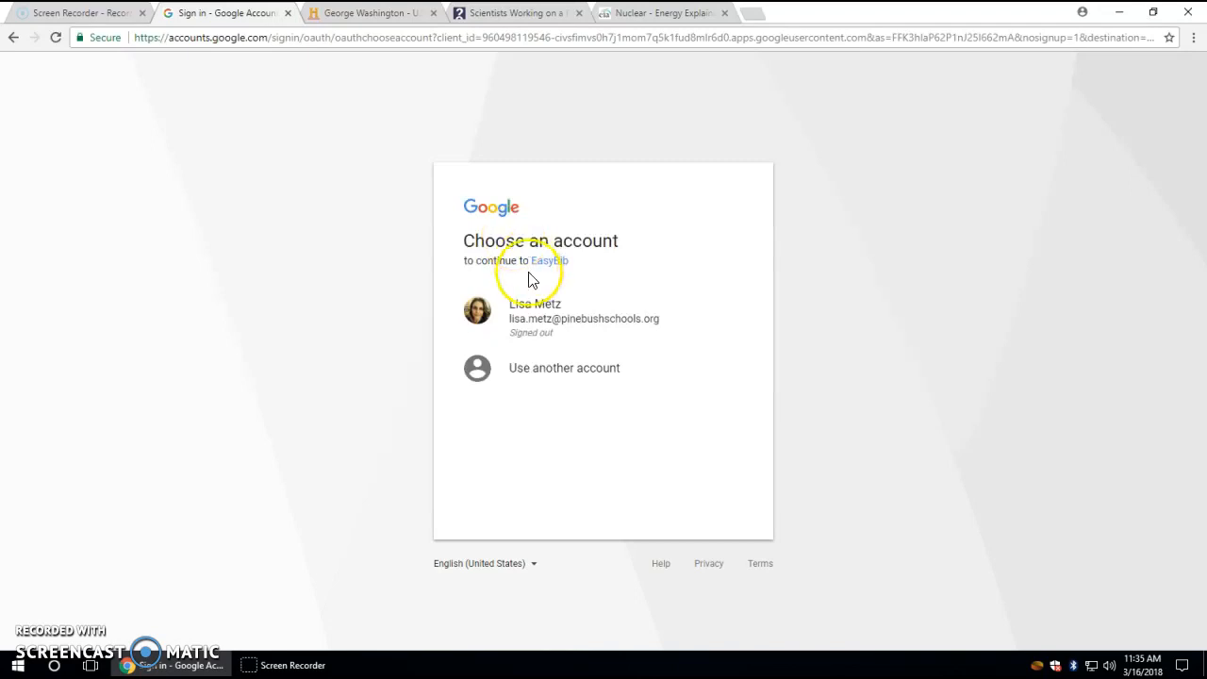
Sign in to the listed Google account with the account password and open the uploaded bibliography in Google Docs
left_click(536, 318)
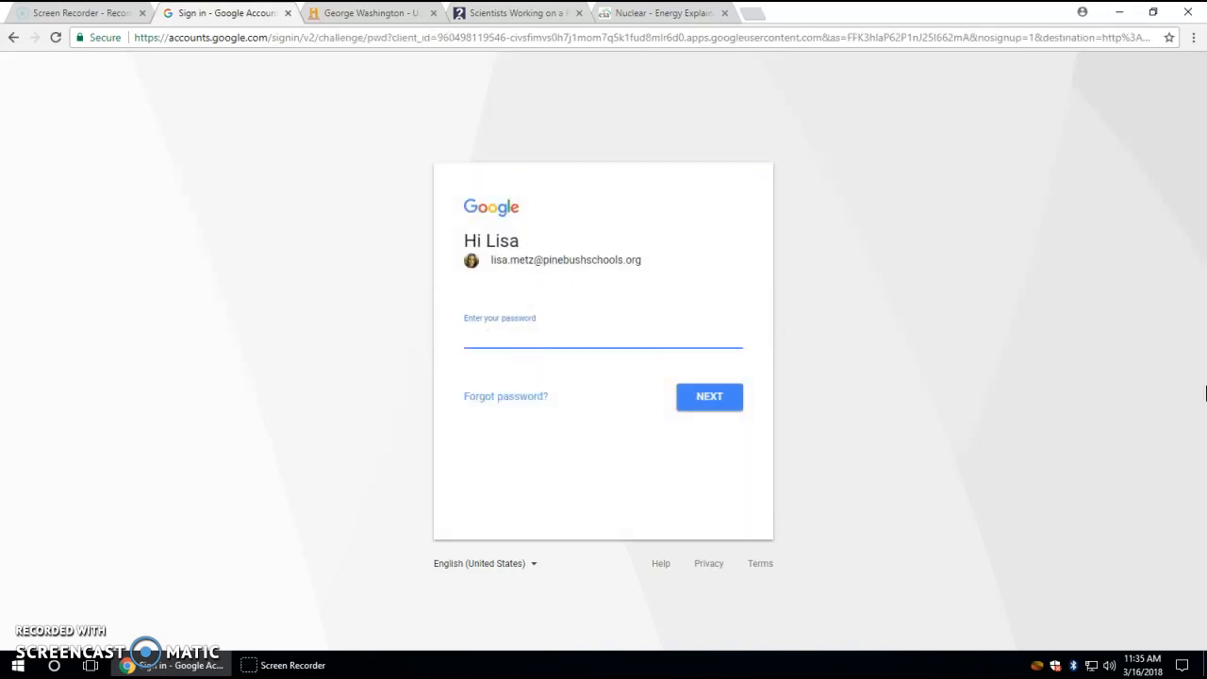
type("*")
key("Return")
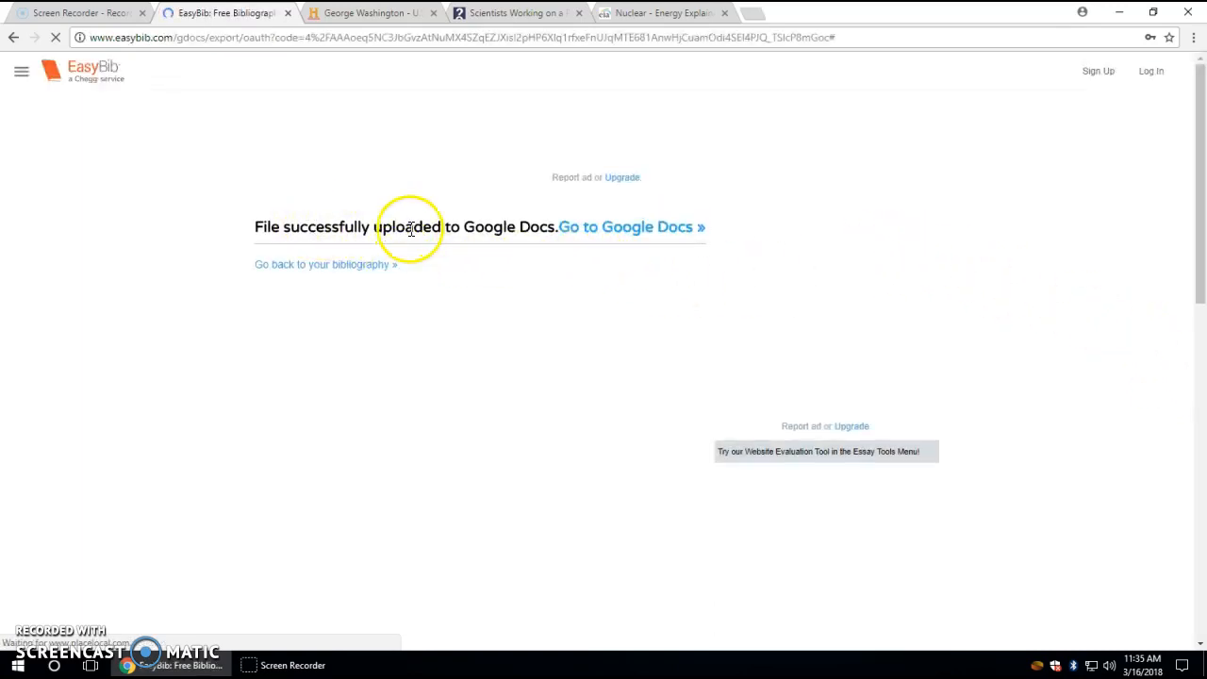
left_click(632, 236)
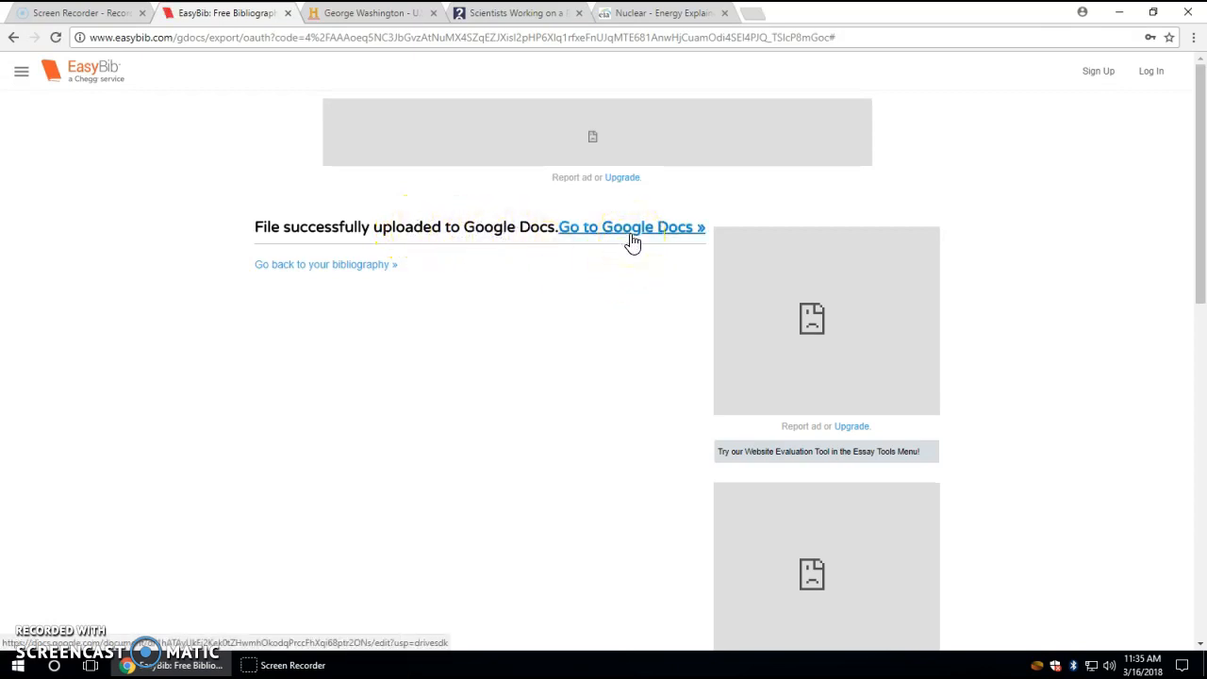
left_click(630, 236)
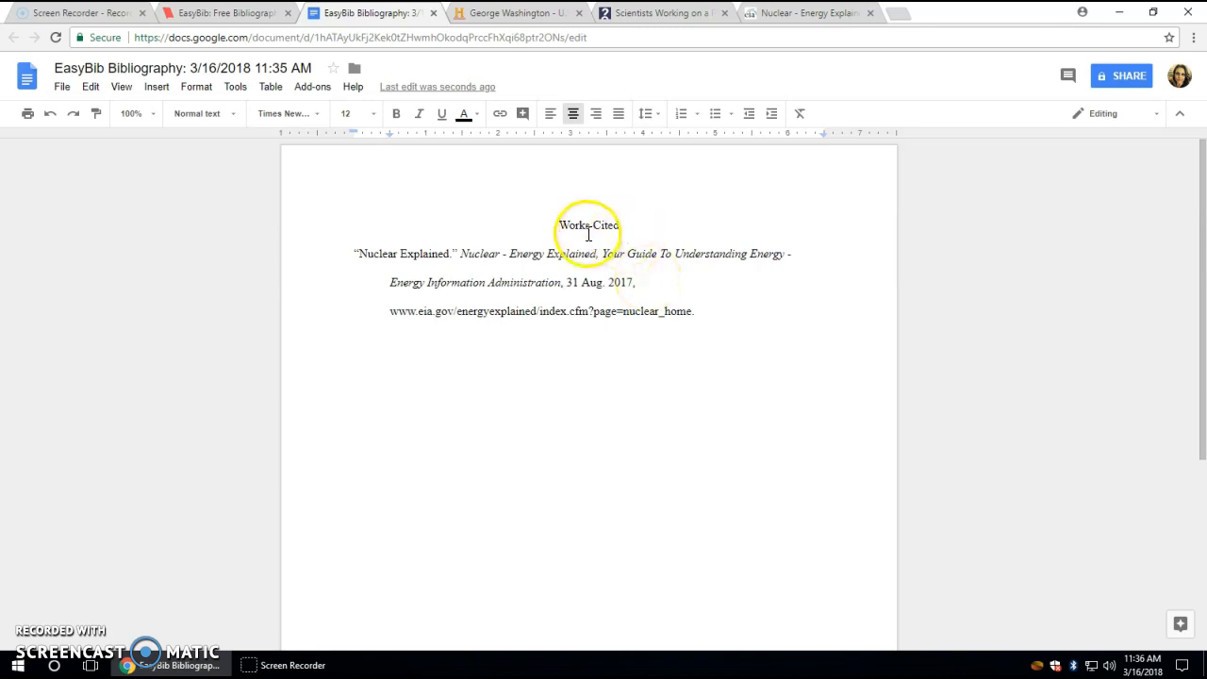
Rename the exported bibliography document as Works Cited
left_click(157, 72)
triple_click(156, 72)
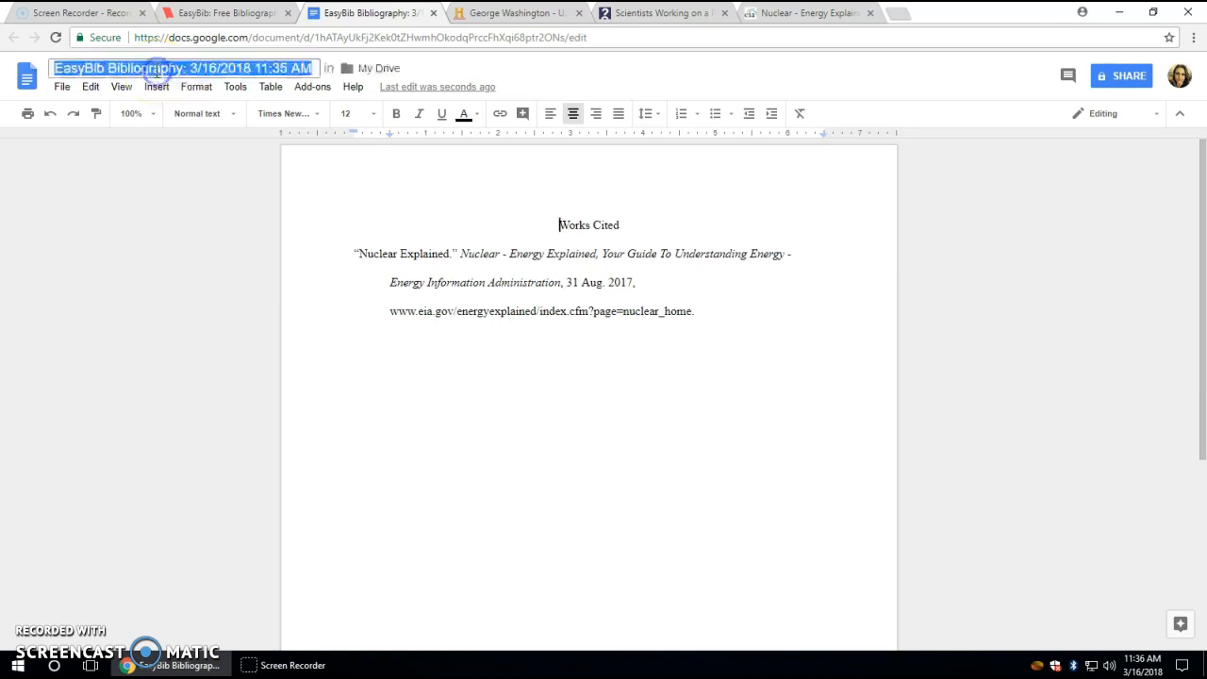
type("Works Cited")
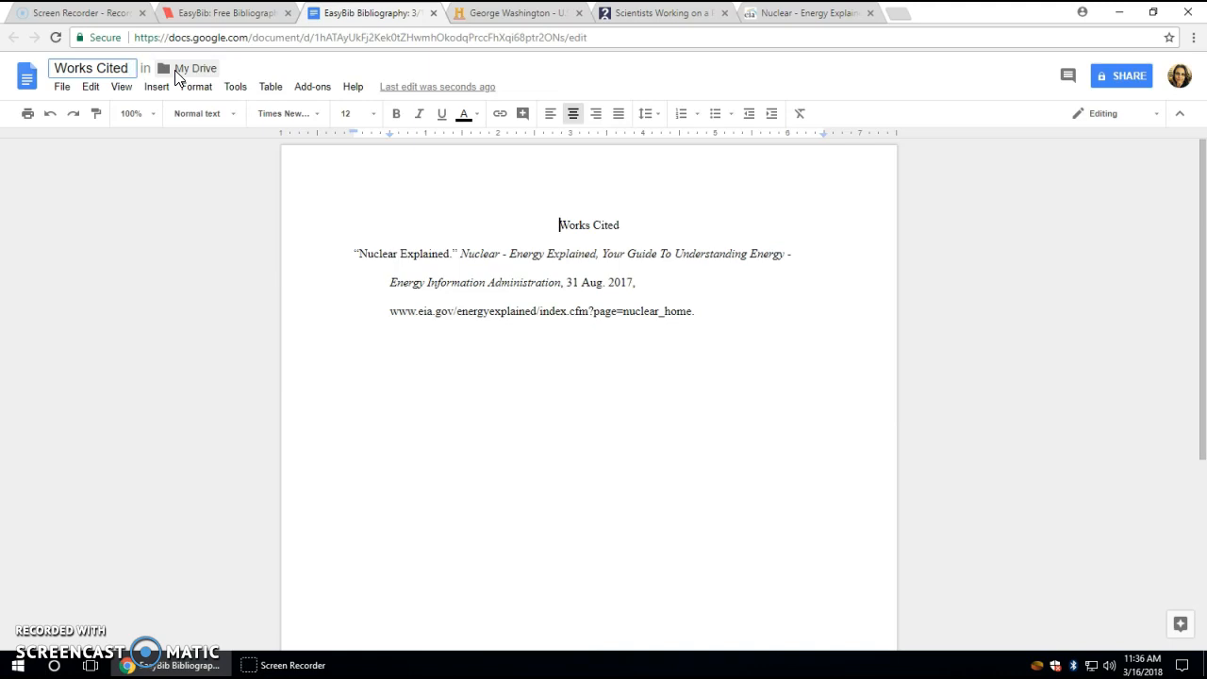
Look through the My Drive folders where the Works Cited document could be filed, leaving it in its current location
left_click(175, 70)
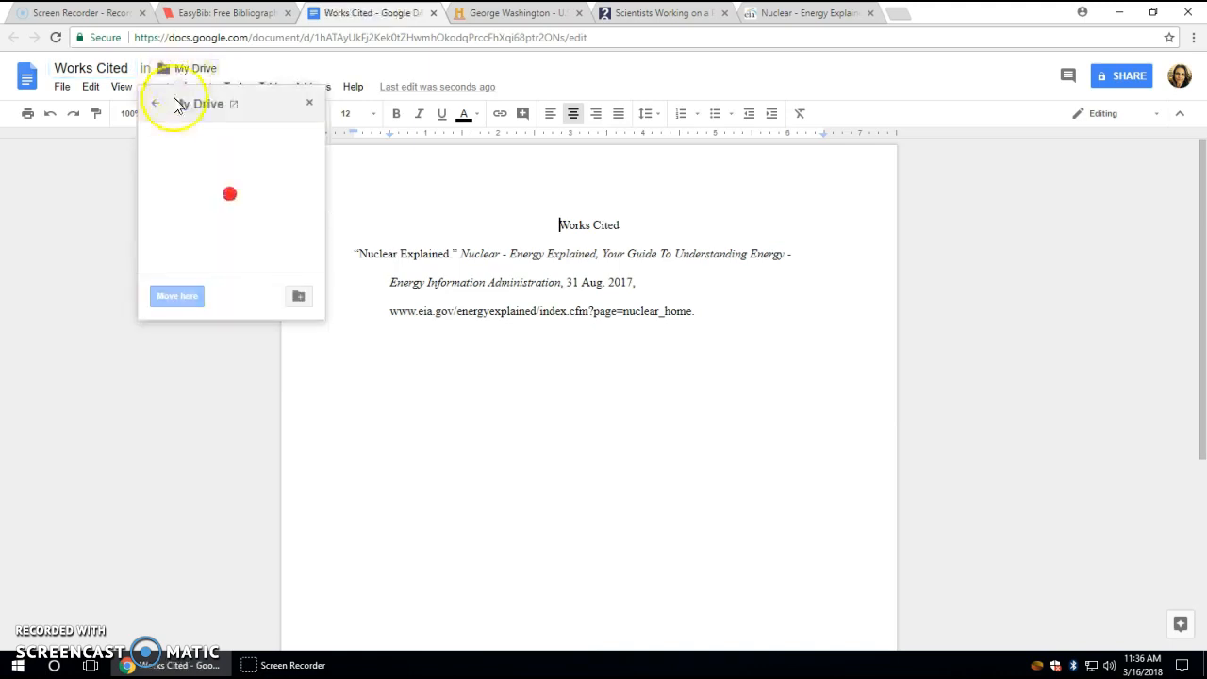
left_click(173, 135)
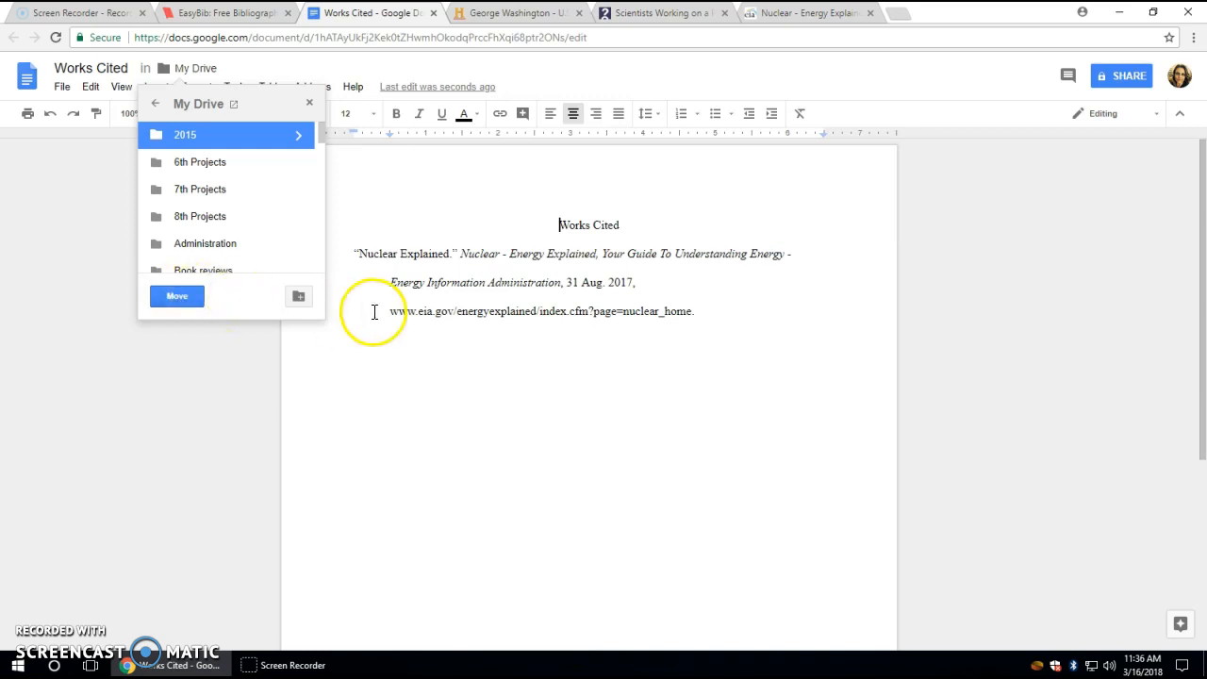
left_click(310, 103)
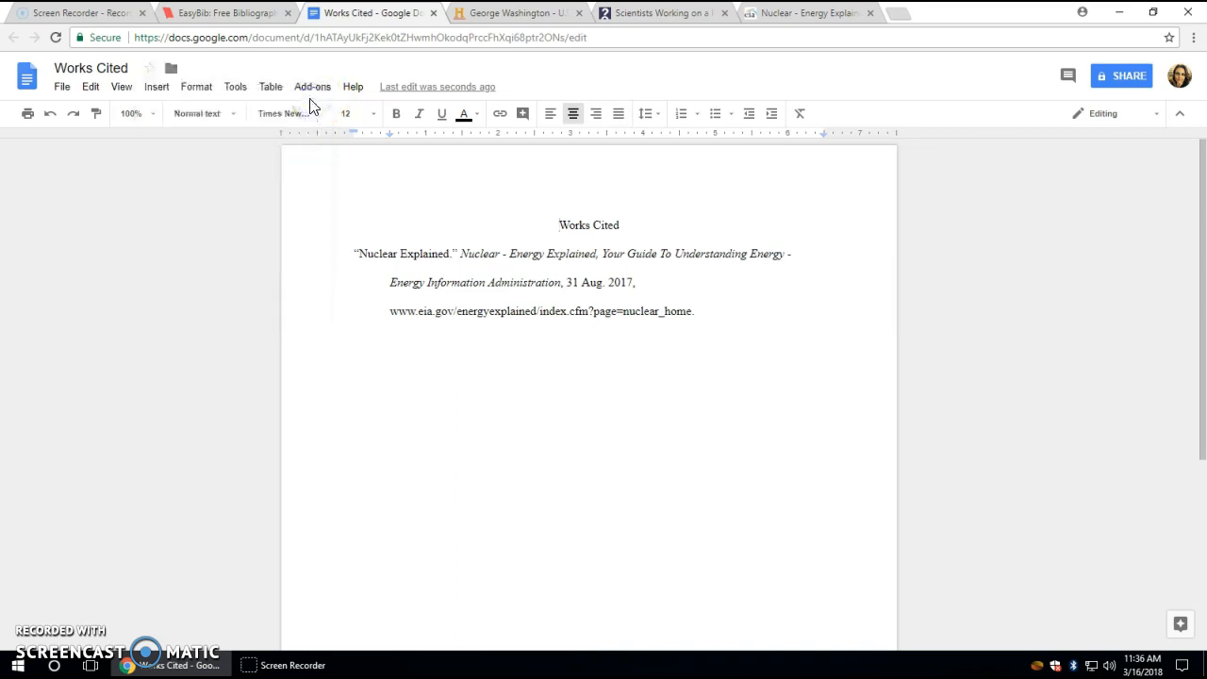